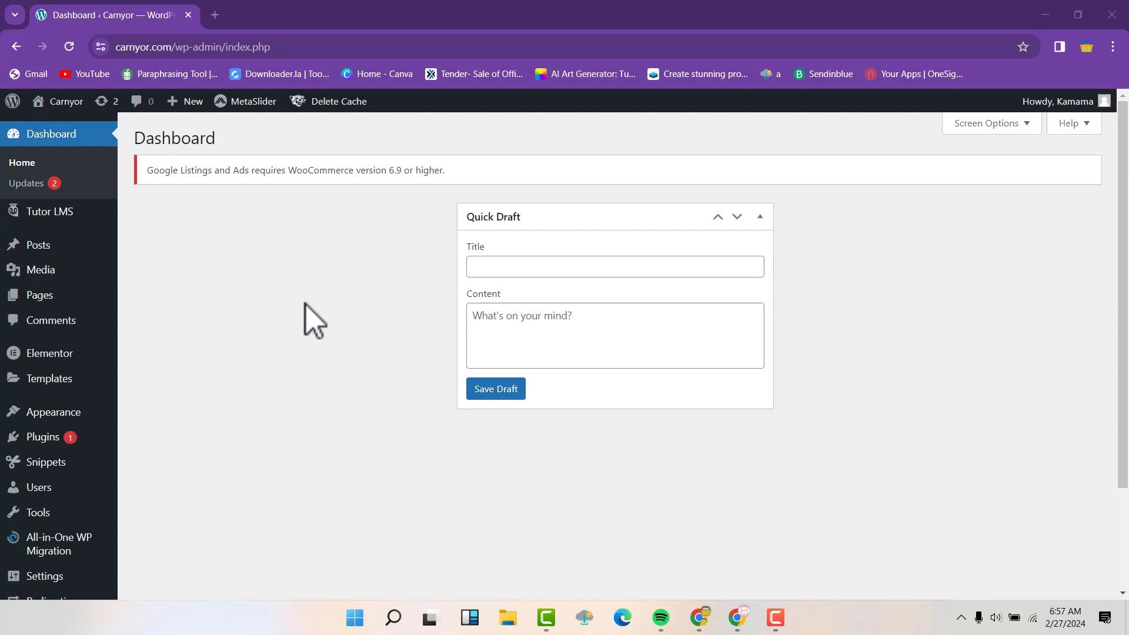
# - Create a new page titled "Contact Us" in a separate browser tab and publish it
pyautogui.moveTo(61, 296)
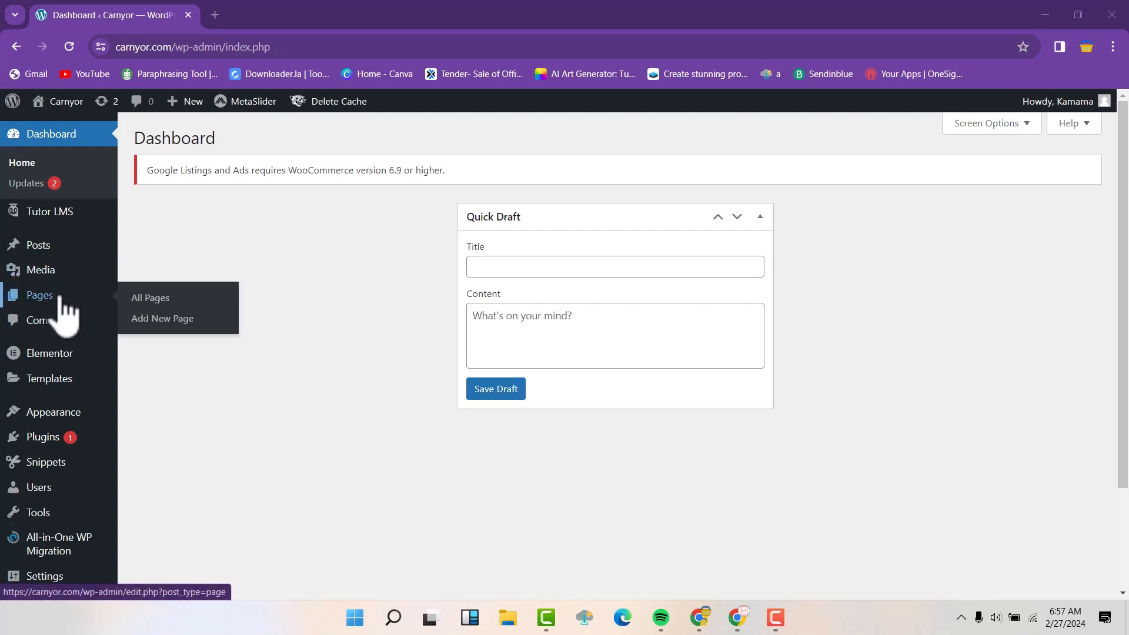
pyautogui.rightClick(146, 319)
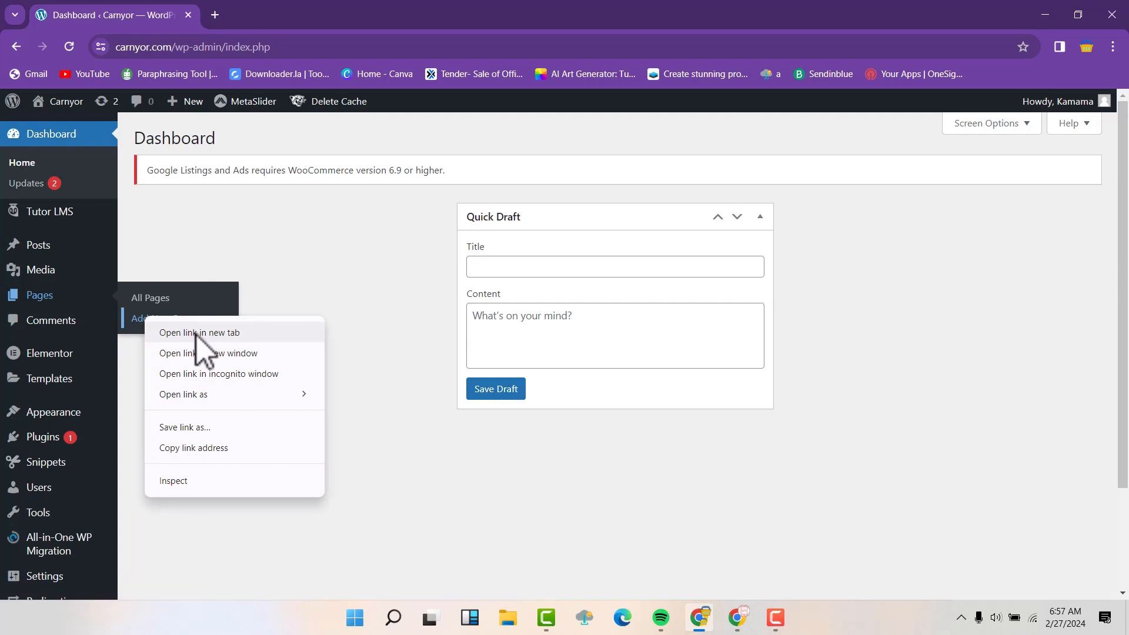
pyautogui.click(198, 336)
pyautogui.click(286, 18)
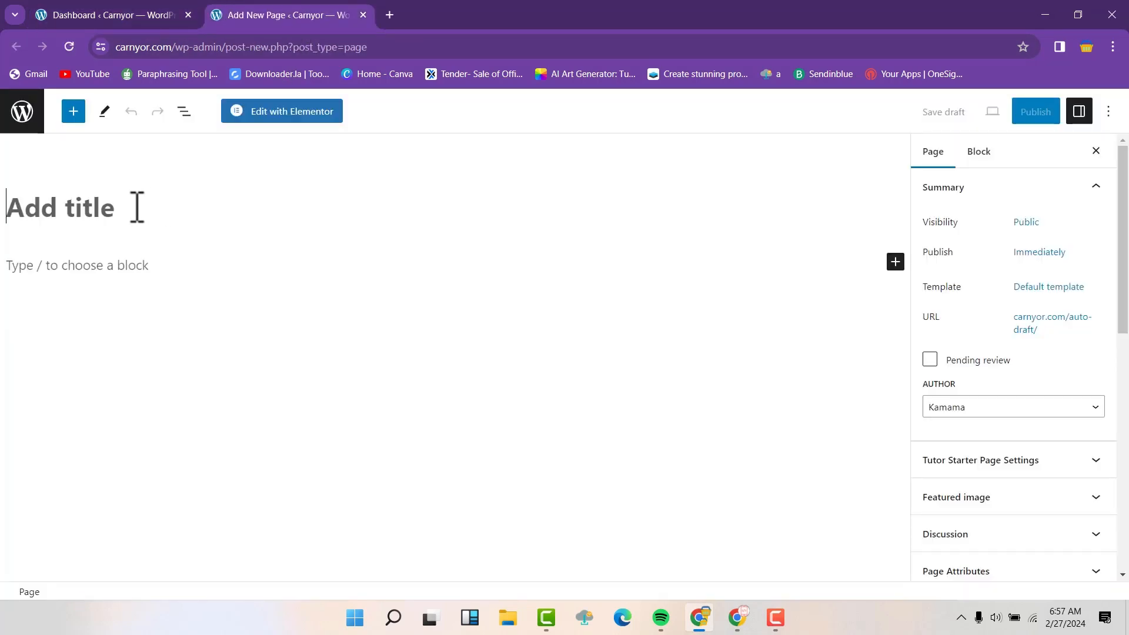
pyautogui.write('Conta')
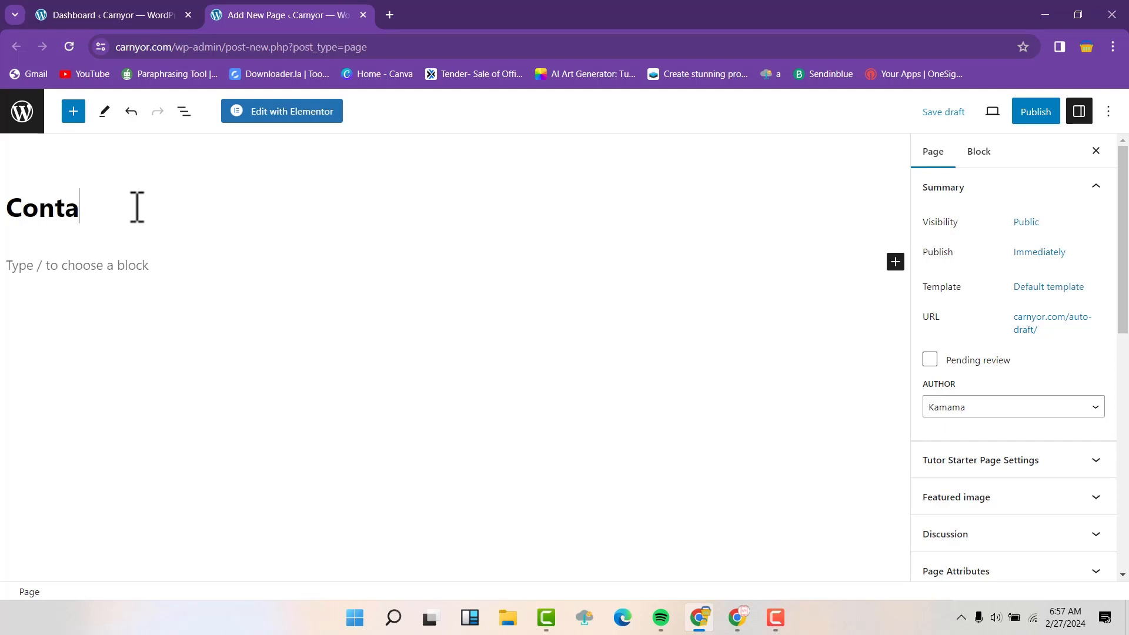
pyautogui.write('ct Us')
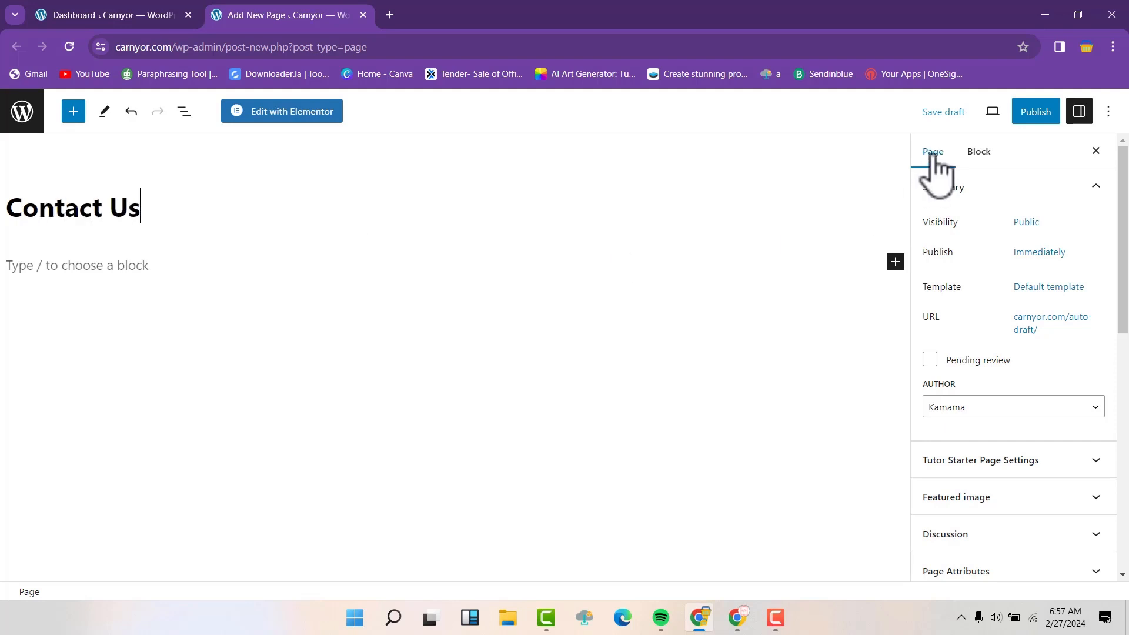
pyautogui.click(1038, 117)
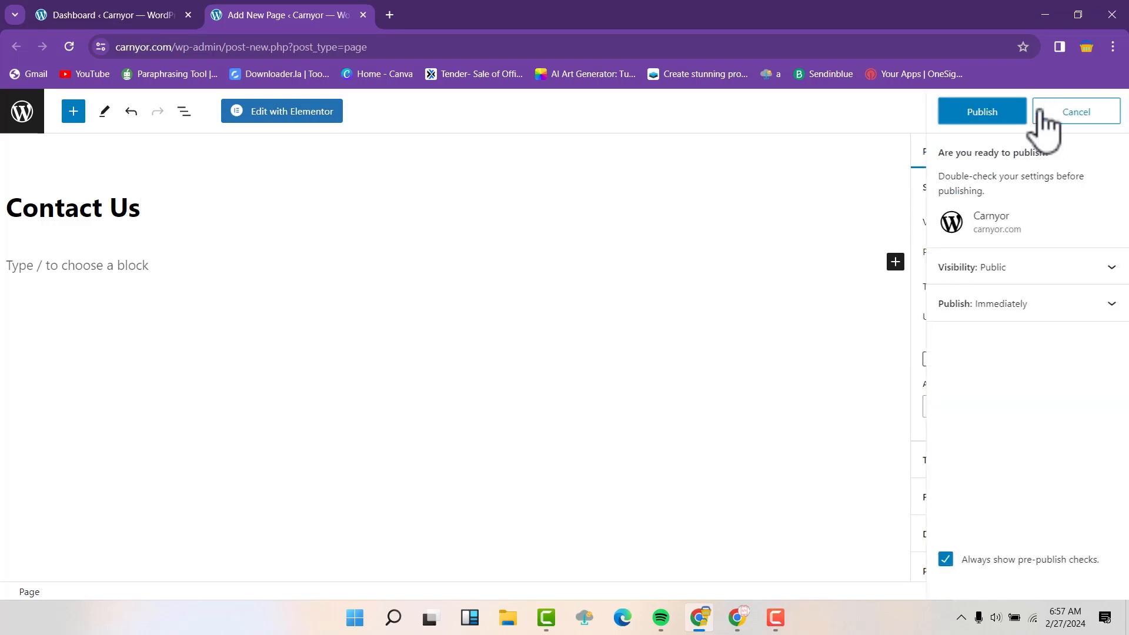
pyautogui.click(999, 113)
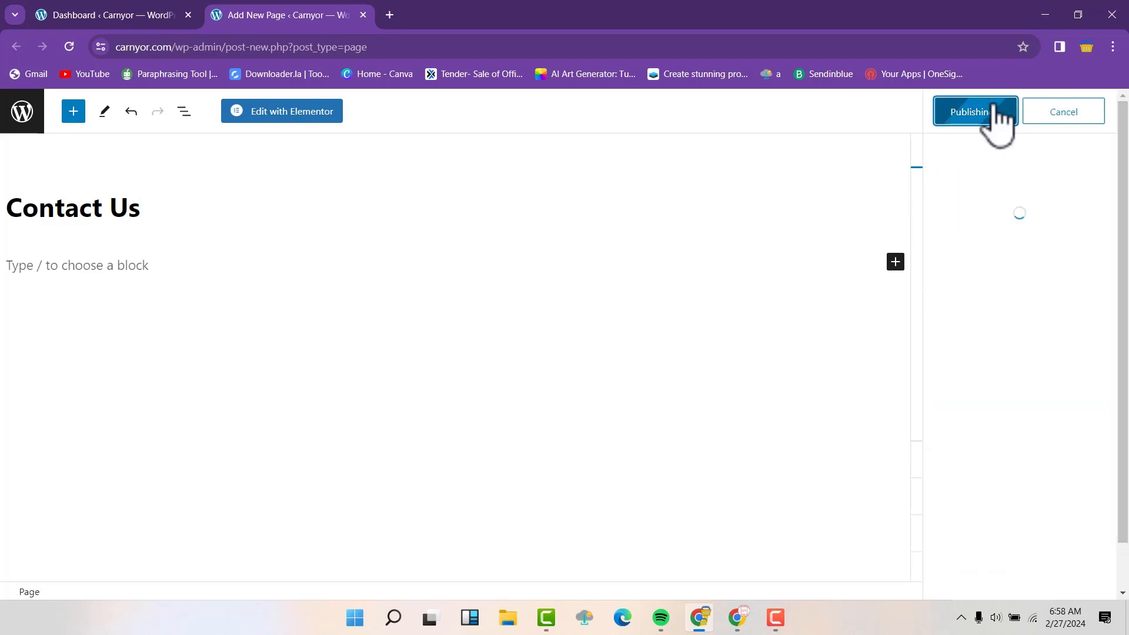
# - View the published Contact Us page in a new browser tab, and return to the page editor
pyautogui.rightClick(140, 555)
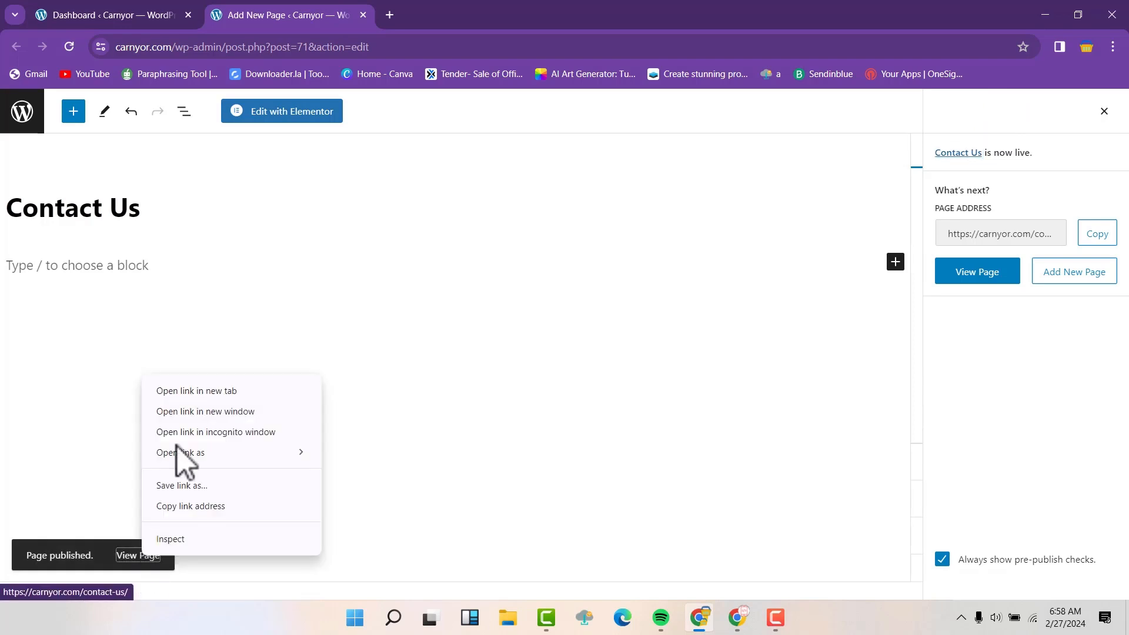
pyautogui.click(195, 391)
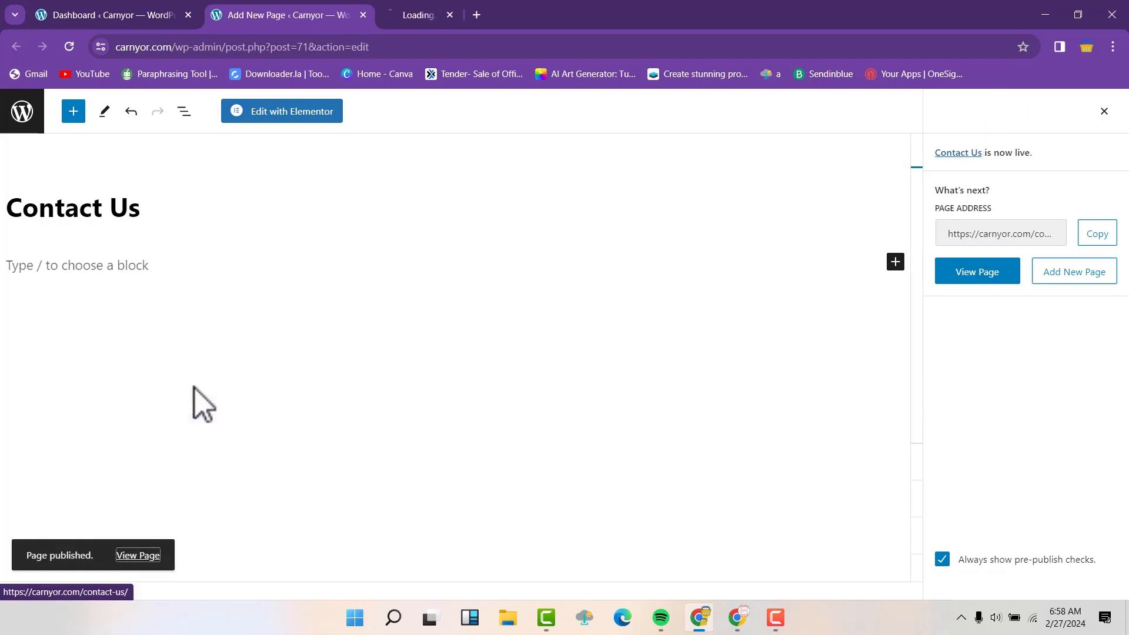
pyautogui.click(462, 18)
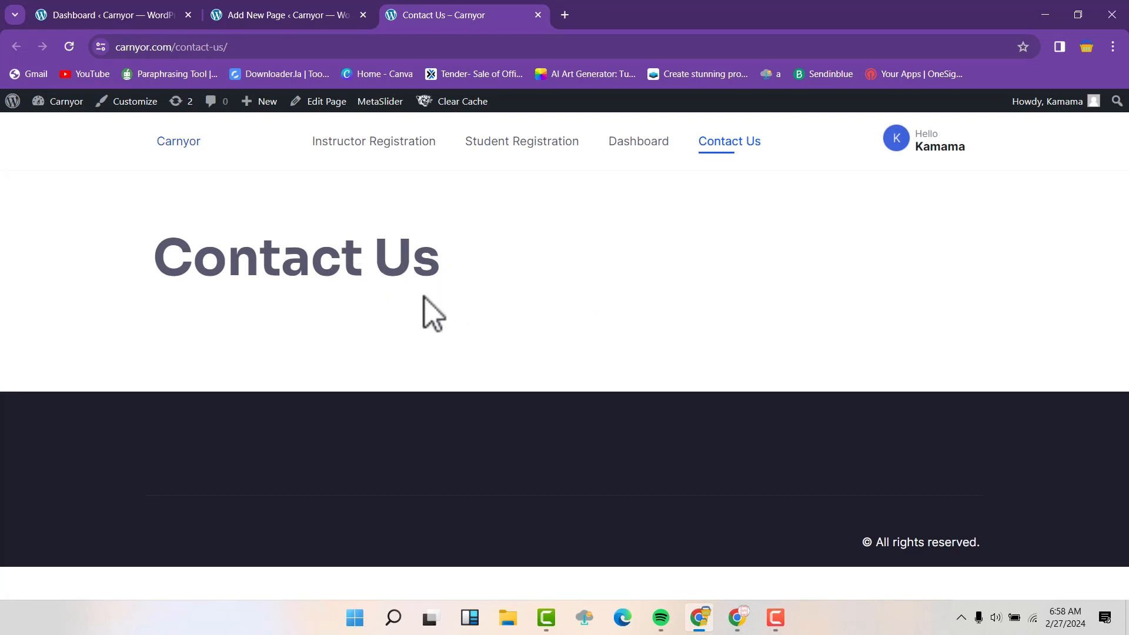
pyautogui.click(272, 16)
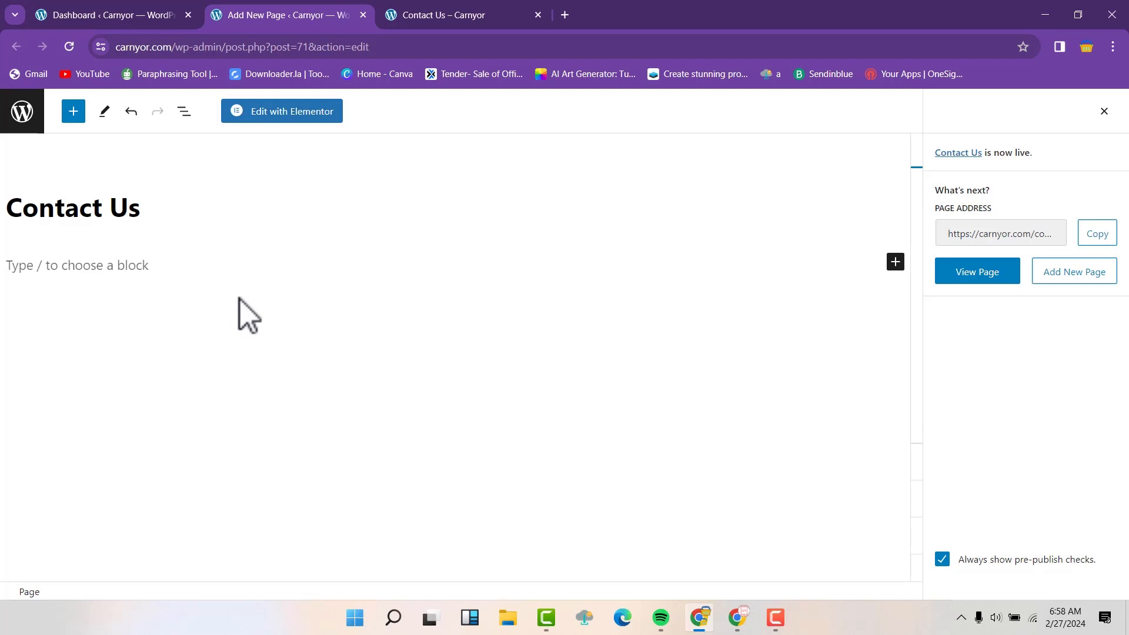
# - Search the site's plugin directory for "contact form", and install and activate the Contact Form 7 plugin
pyautogui.click(96, 21)
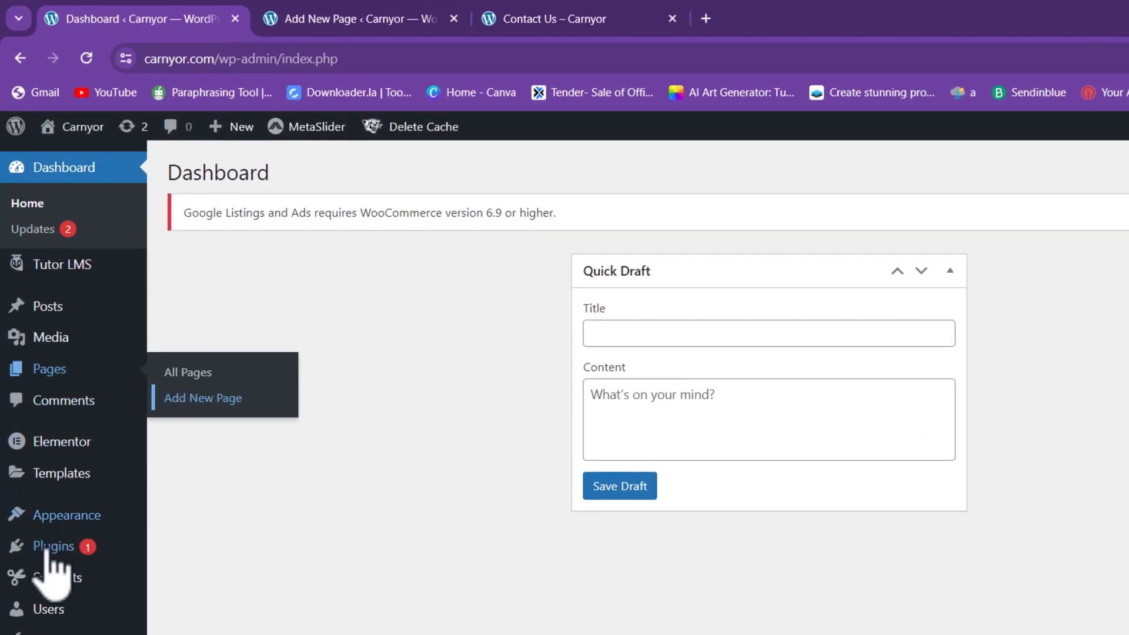
pyautogui.moveTo(38, 442)
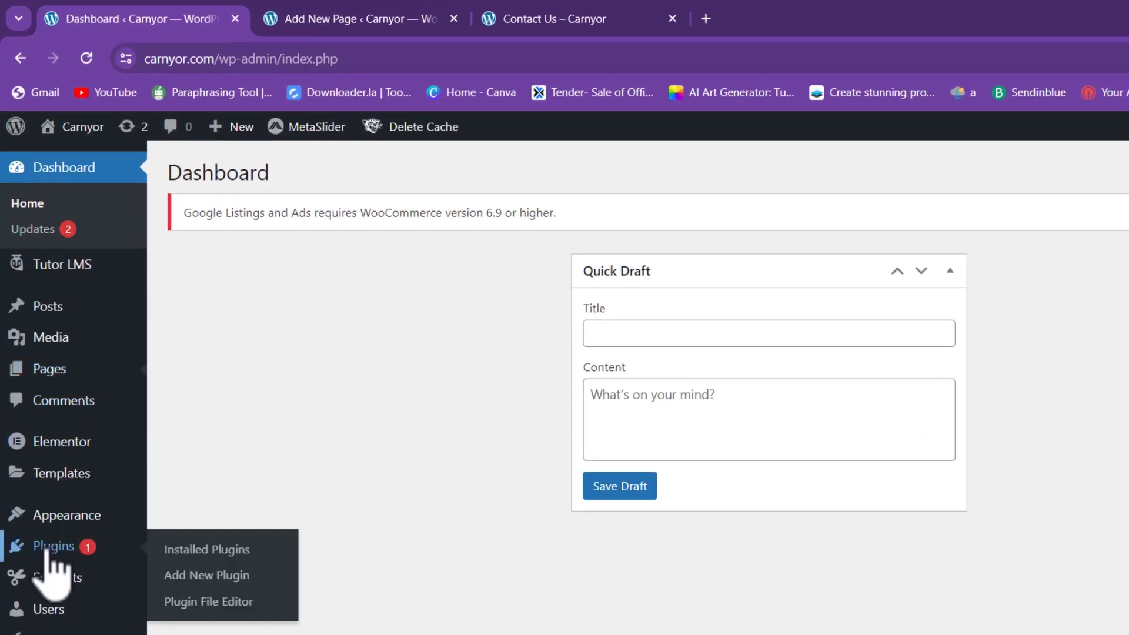
pyautogui.click(190, 578)
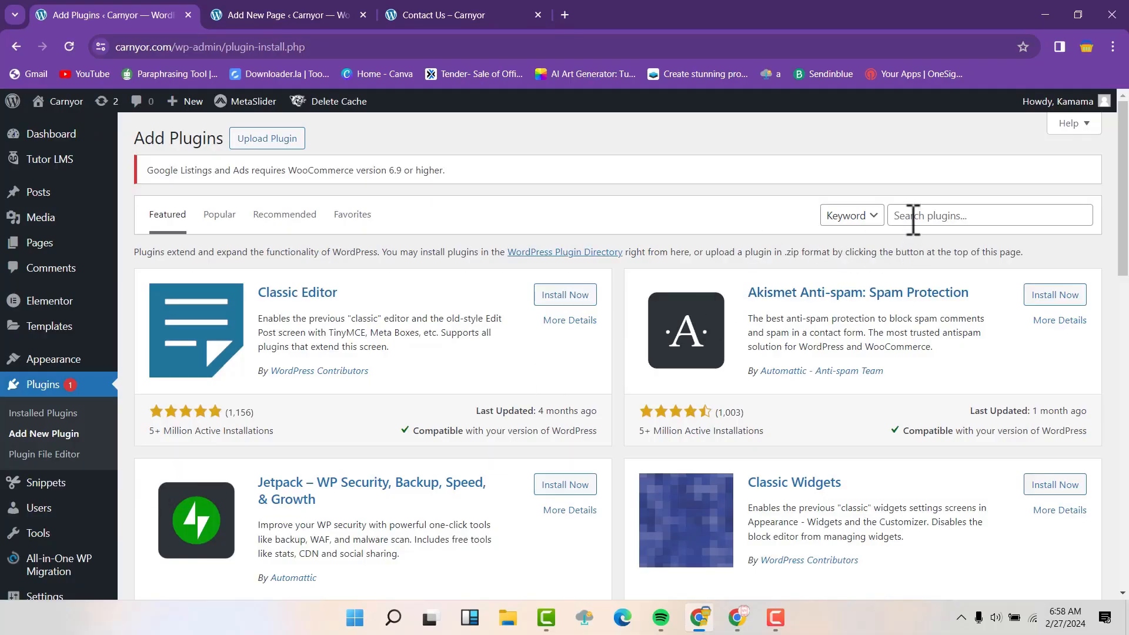
pyautogui.click(912, 219)
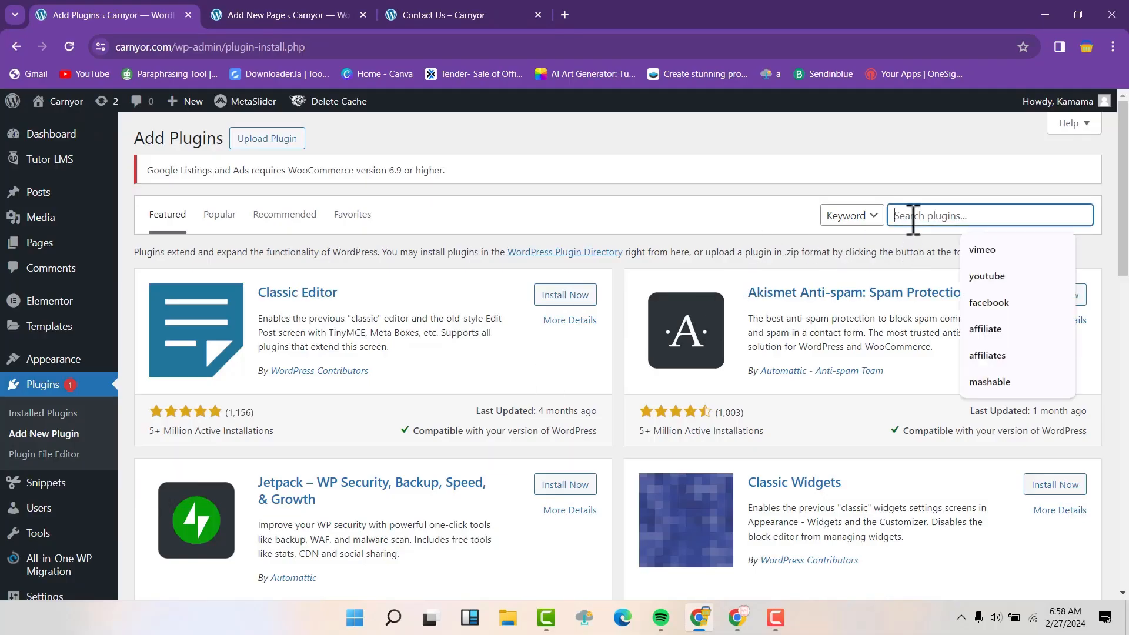
pyautogui.write('contact form')
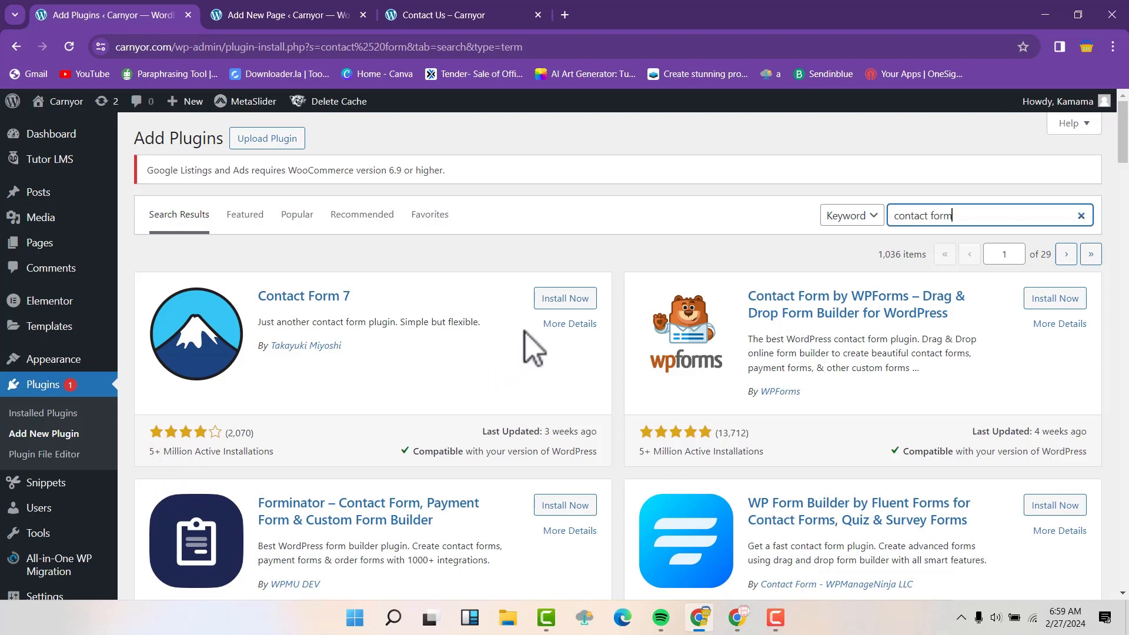
pyautogui.click(560, 299)
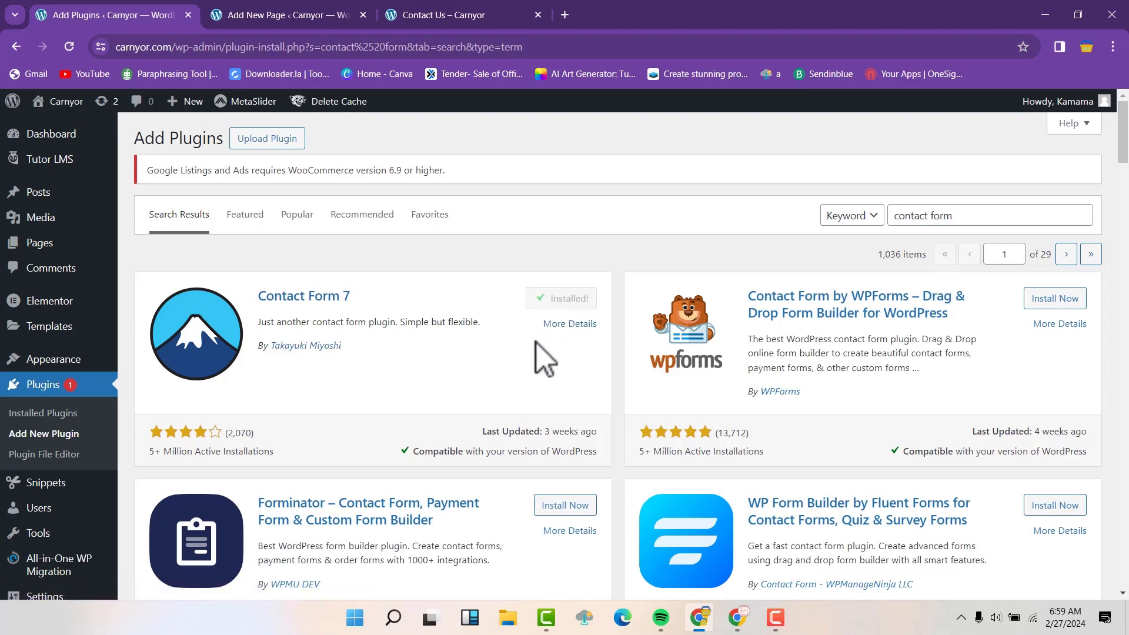
pyautogui.click(570, 299)
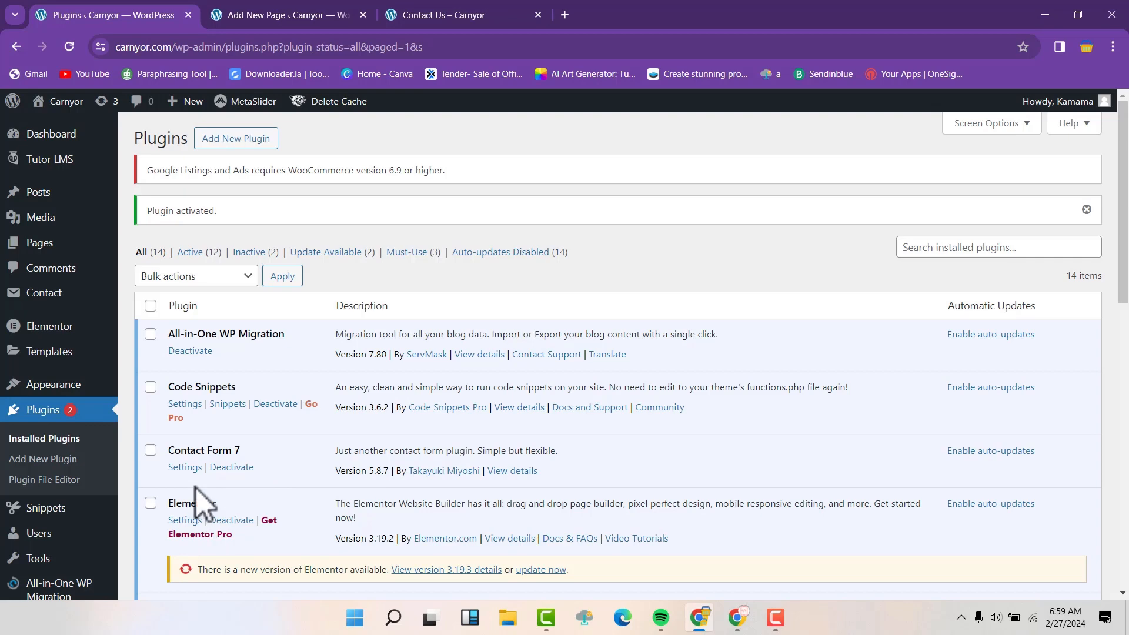
# - Open the Contact Form 7 settings and start a new contact form titled "Contact Form 2"
pyautogui.click(191, 471)
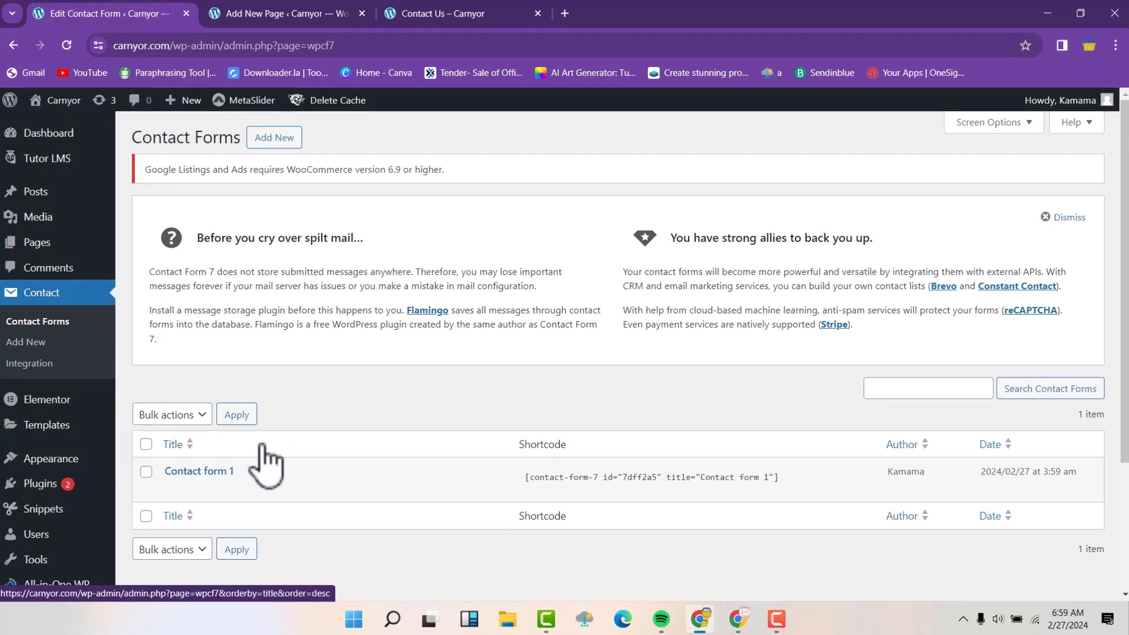
pyautogui.moveTo(246, 468)
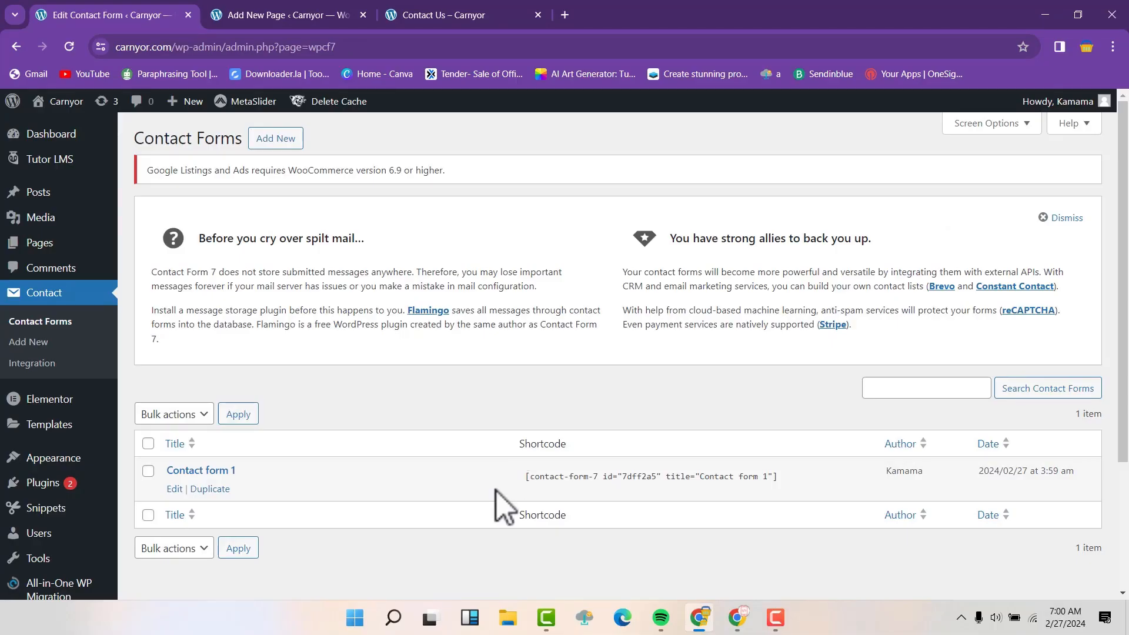
pyautogui.click(286, 139)
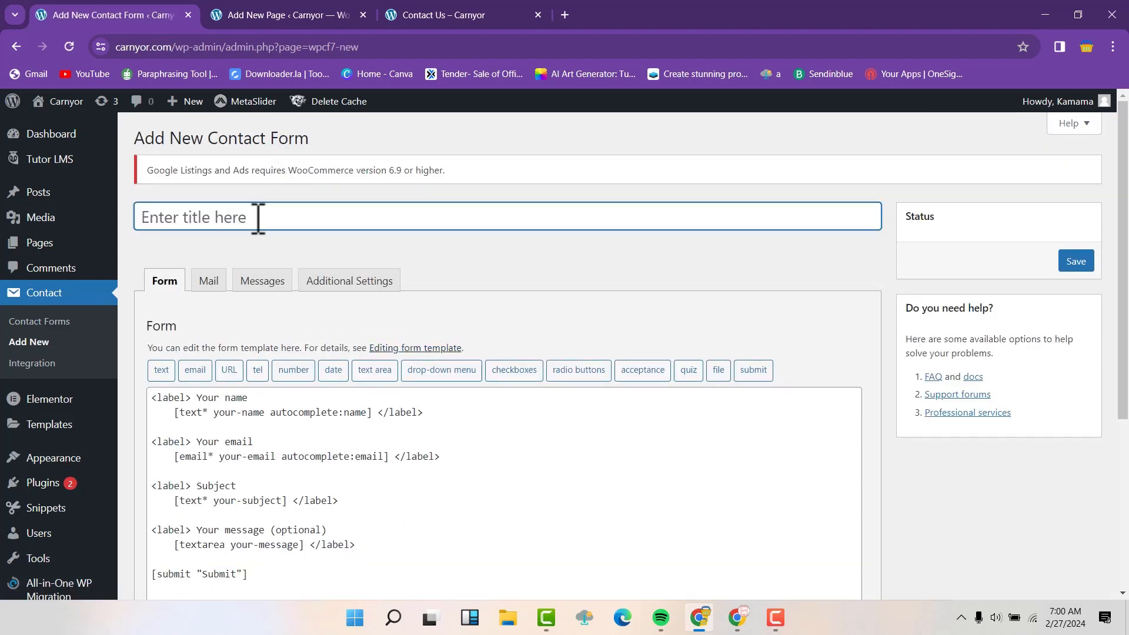
pyautogui.write('Cont')
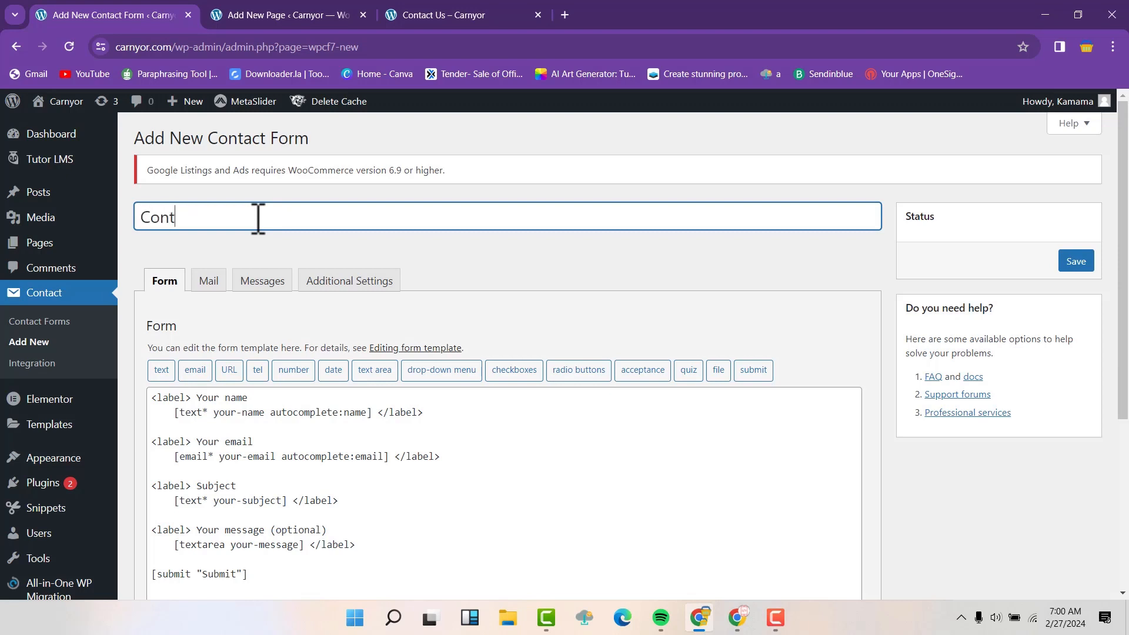
pyautogui.write('act Form 2')
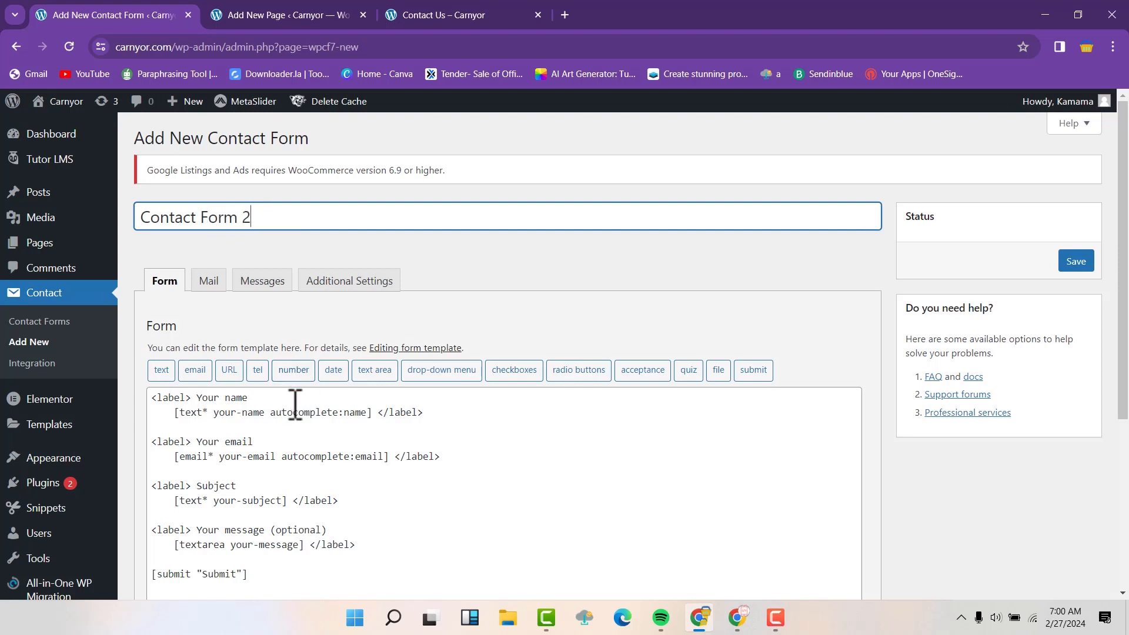
# - Add the line "Welcome To Our Company" below the [your-message] tag in the message body of the form's mail template
pyautogui.scroll(-1, 293, 400)
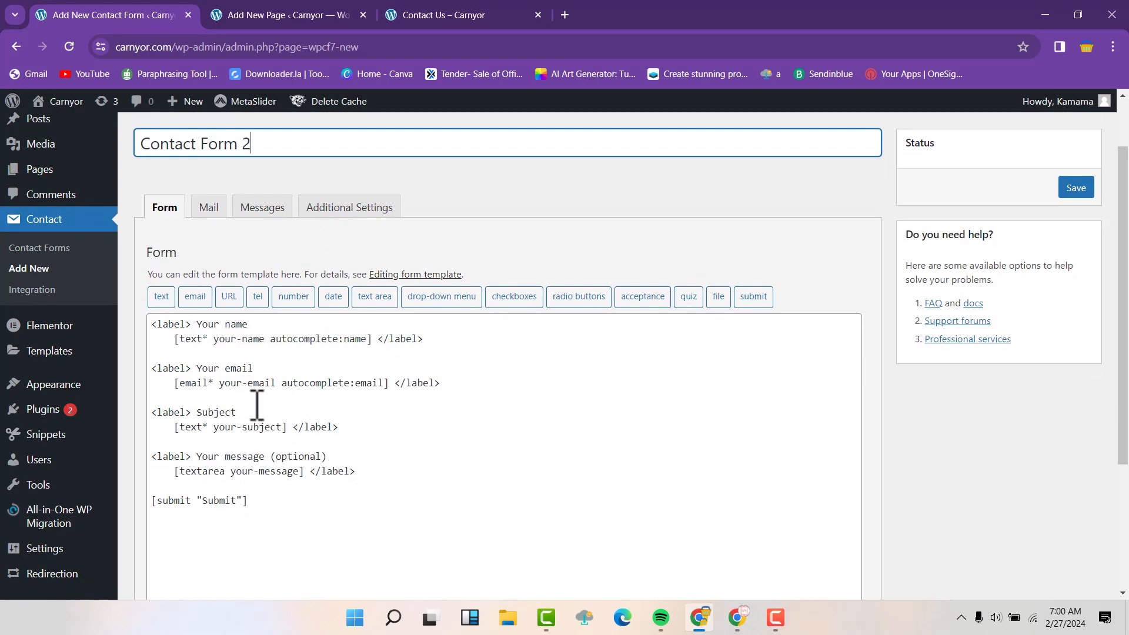
pyautogui.scroll(-1, 276, 453)
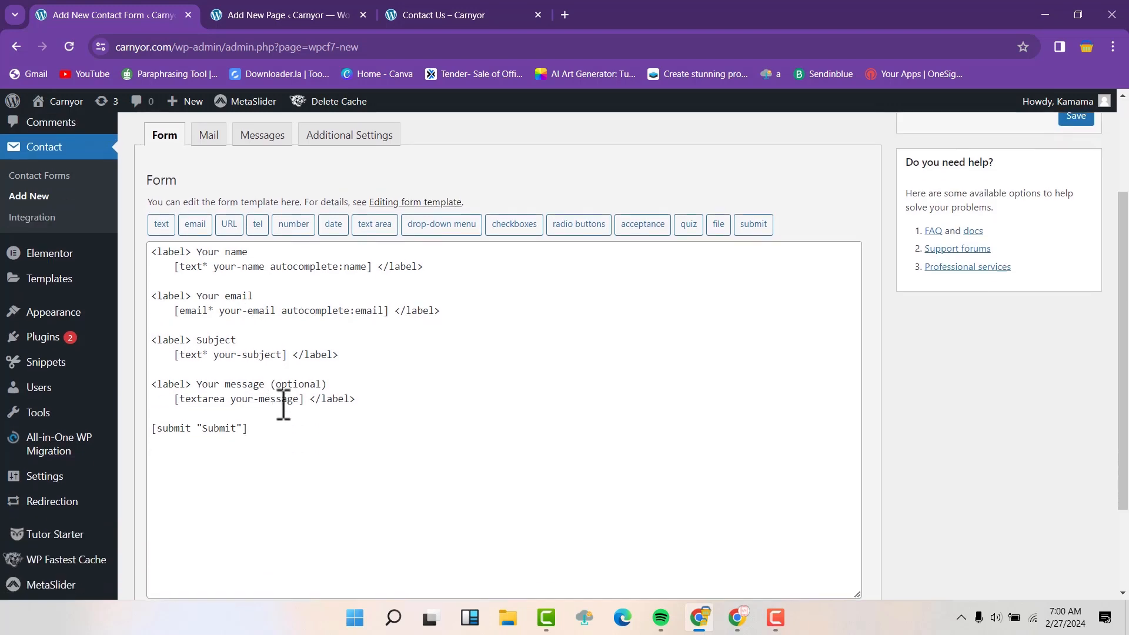
pyautogui.scroll(1, 288, 398)
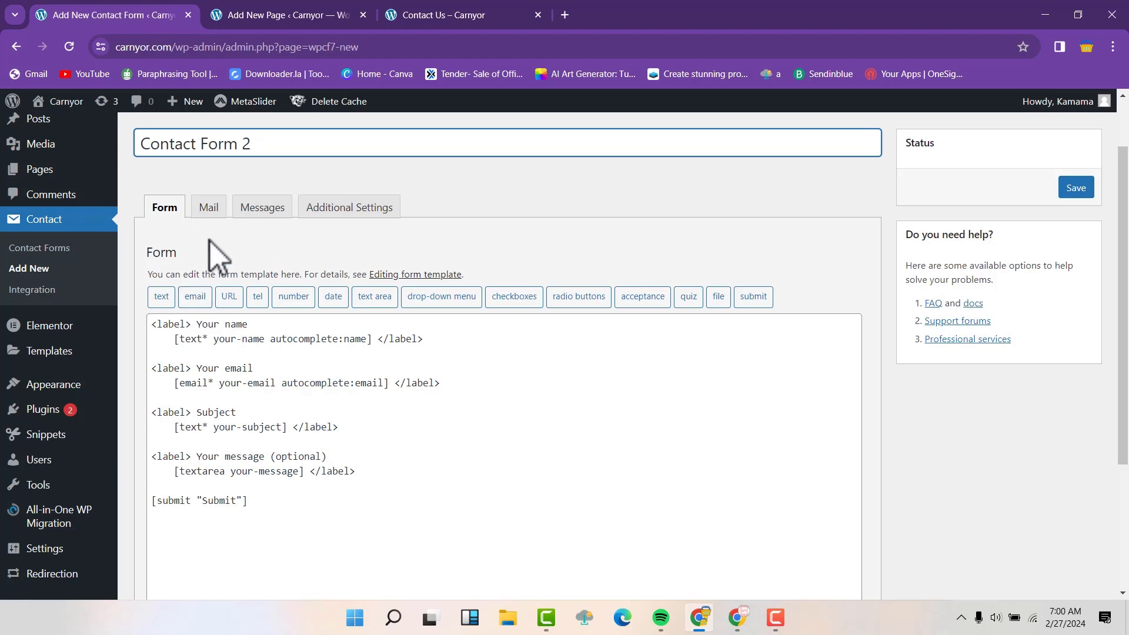
pyautogui.click(211, 210)
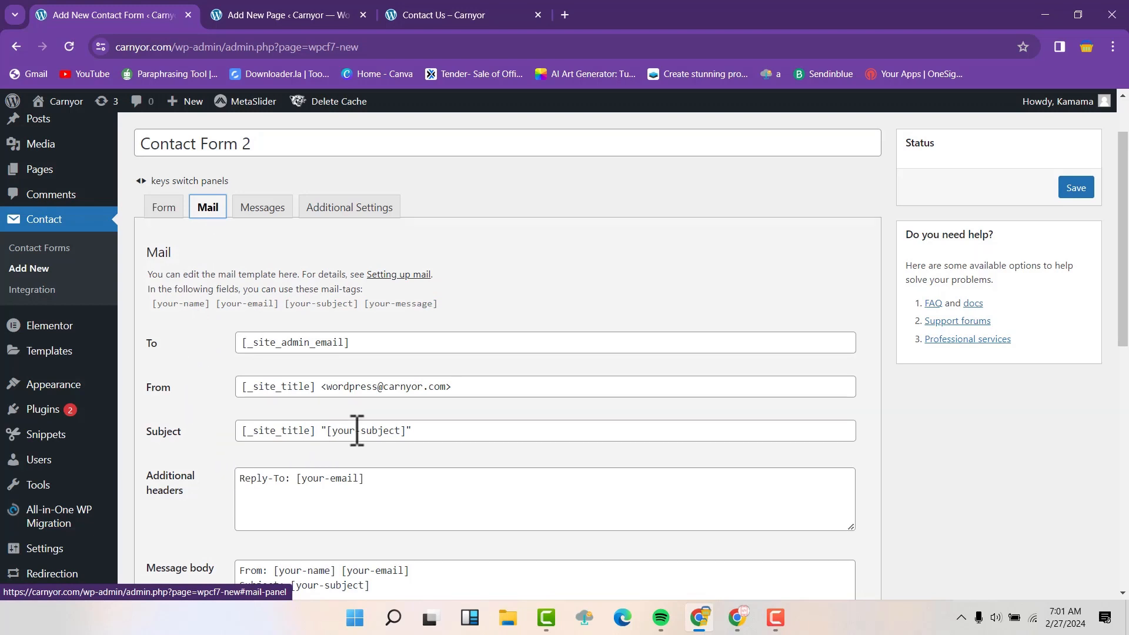
pyautogui.scroll(-1, 415, 438)
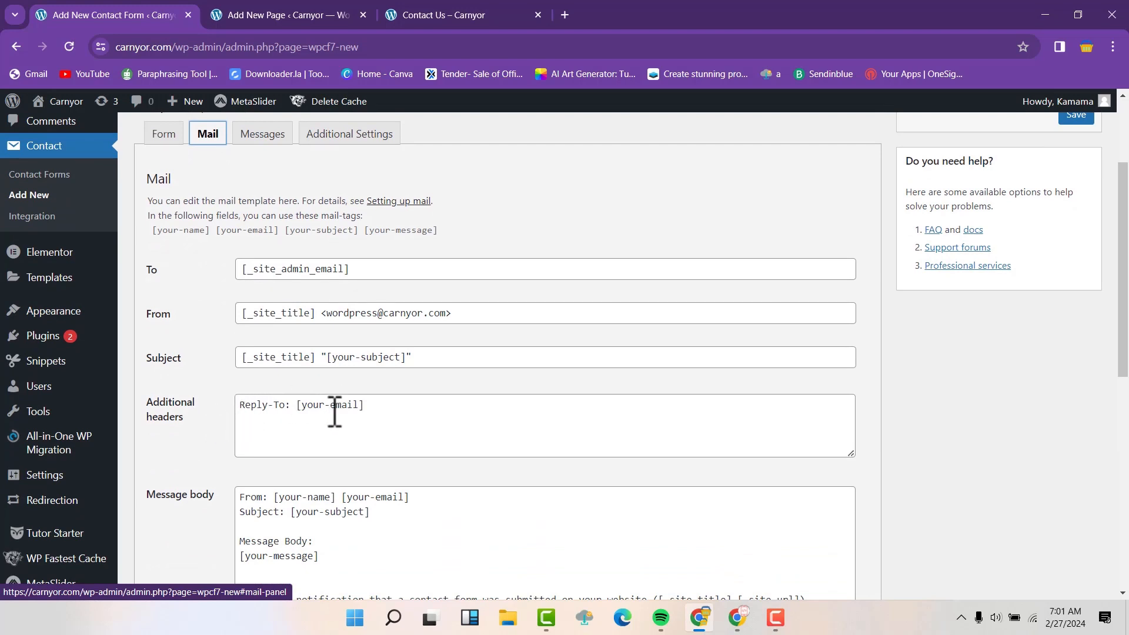
pyautogui.scroll(-2, 307, 417)
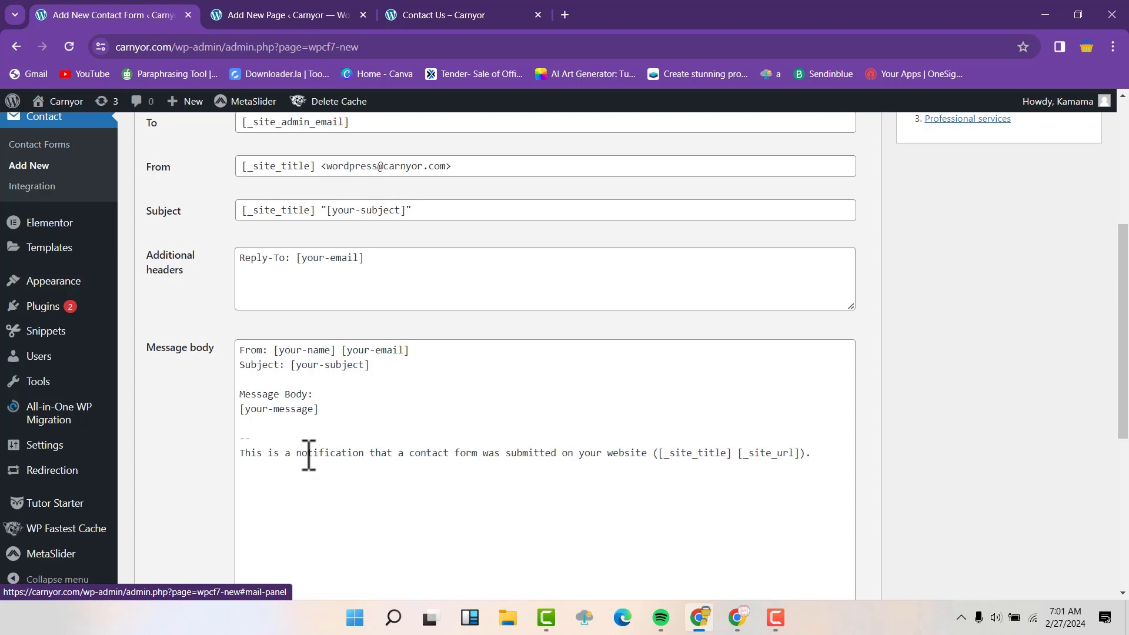
pyautogui.click(337, 414)
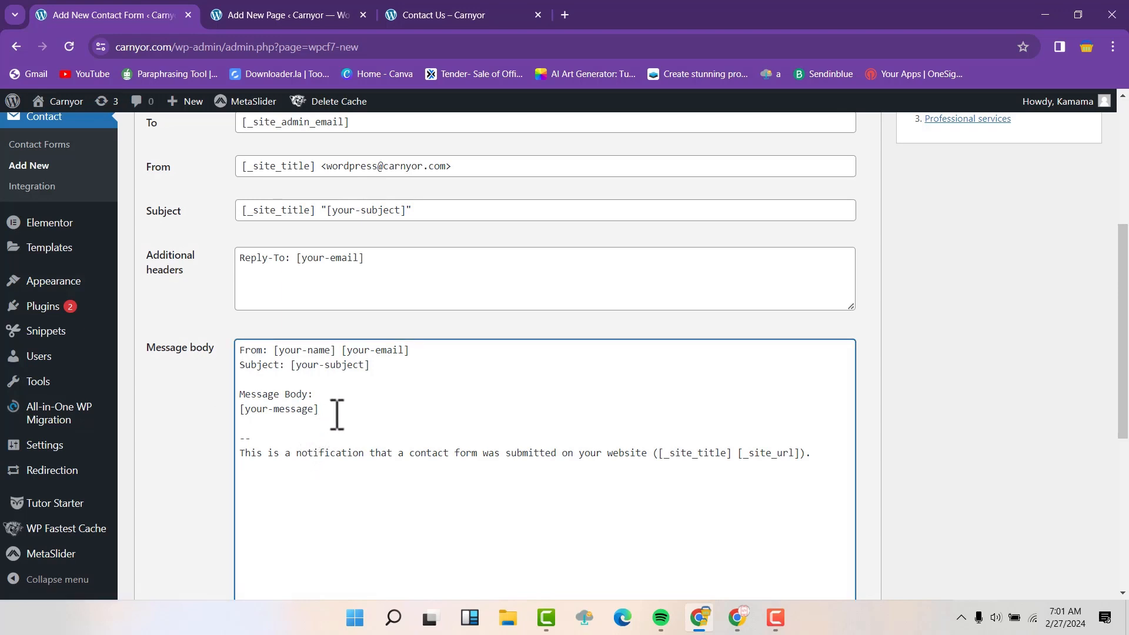
pyautogui.press('Return')
pyautogui.press('Return')
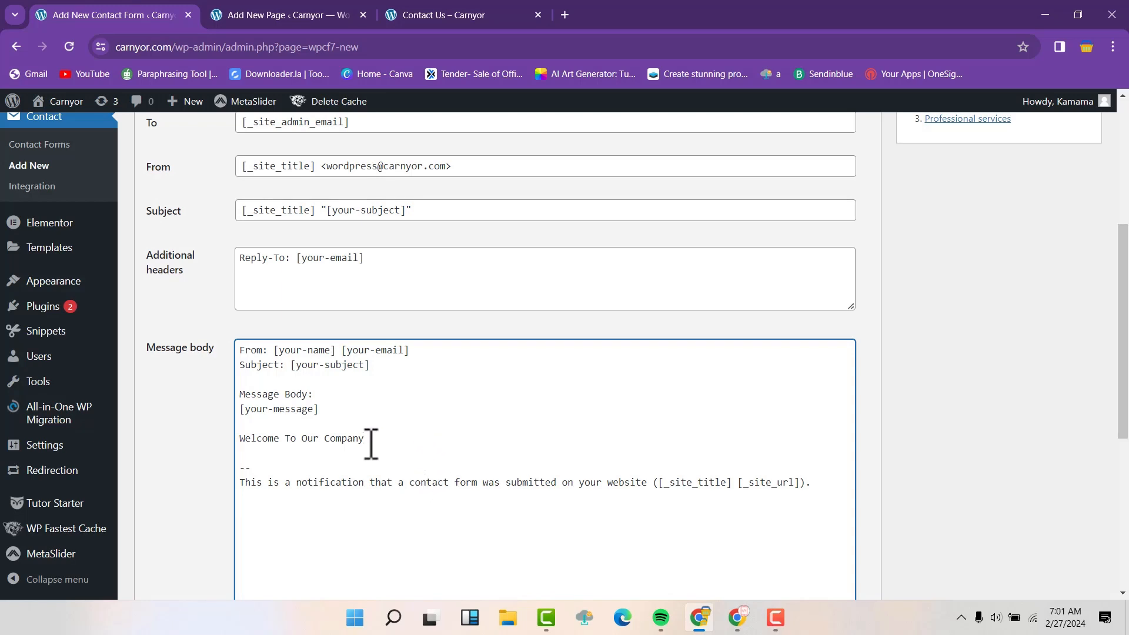
# - Change the form's successful-submission message to "Thank you for your message. We will contact you shortly"
pyautogui.scroll(5, 361, 444)
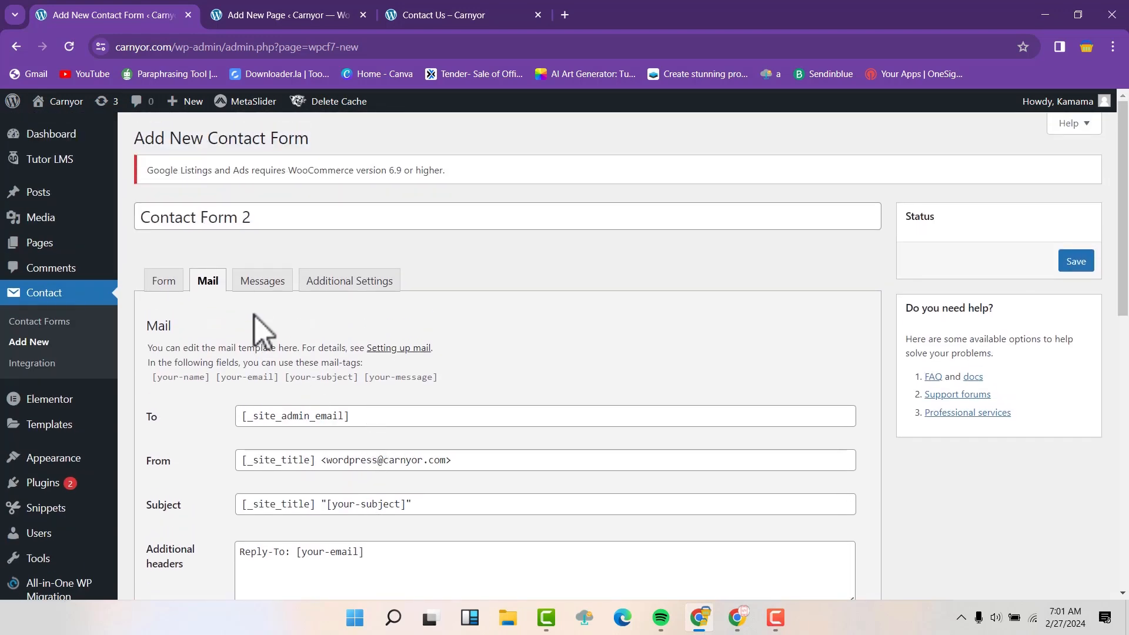
pyautogui.click(258, 282)
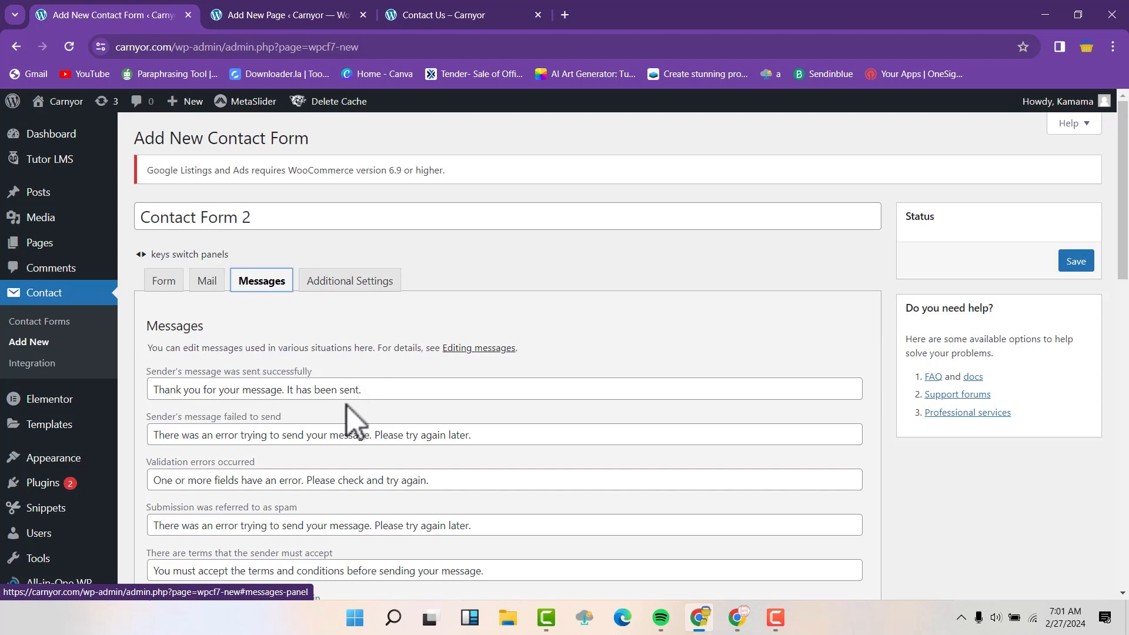
pyautogui.scroll(-1, 276, 434)
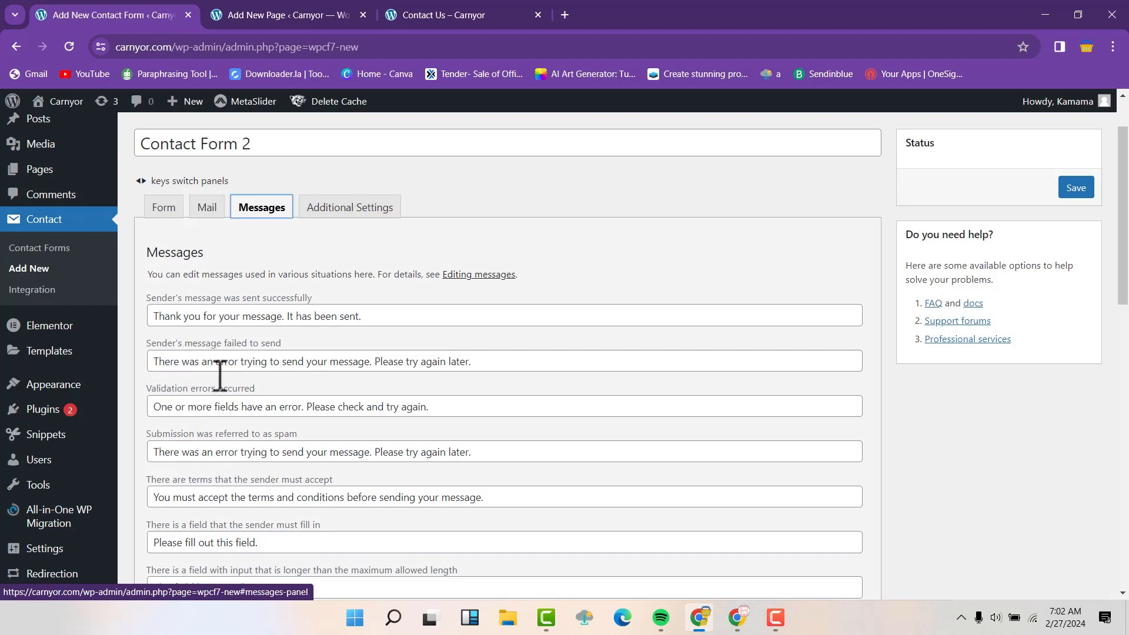
pyautogui.scroll(-1, 197, 414)
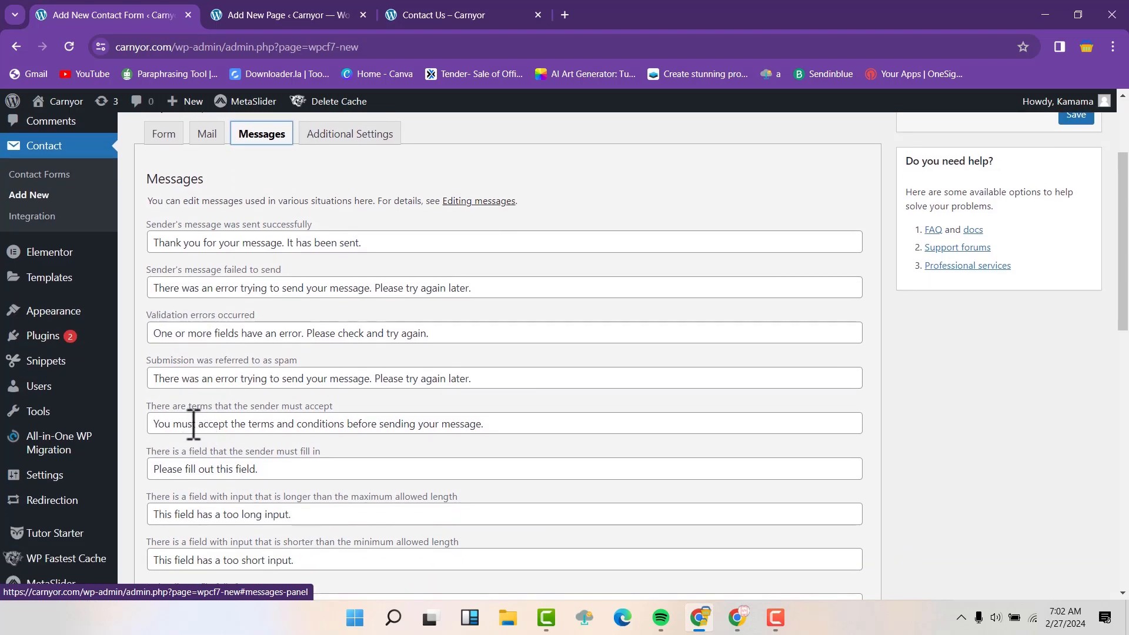
pyautogui.scroll(-2, 205, 468)
pyautogui.scroll(-3, 206, 445)
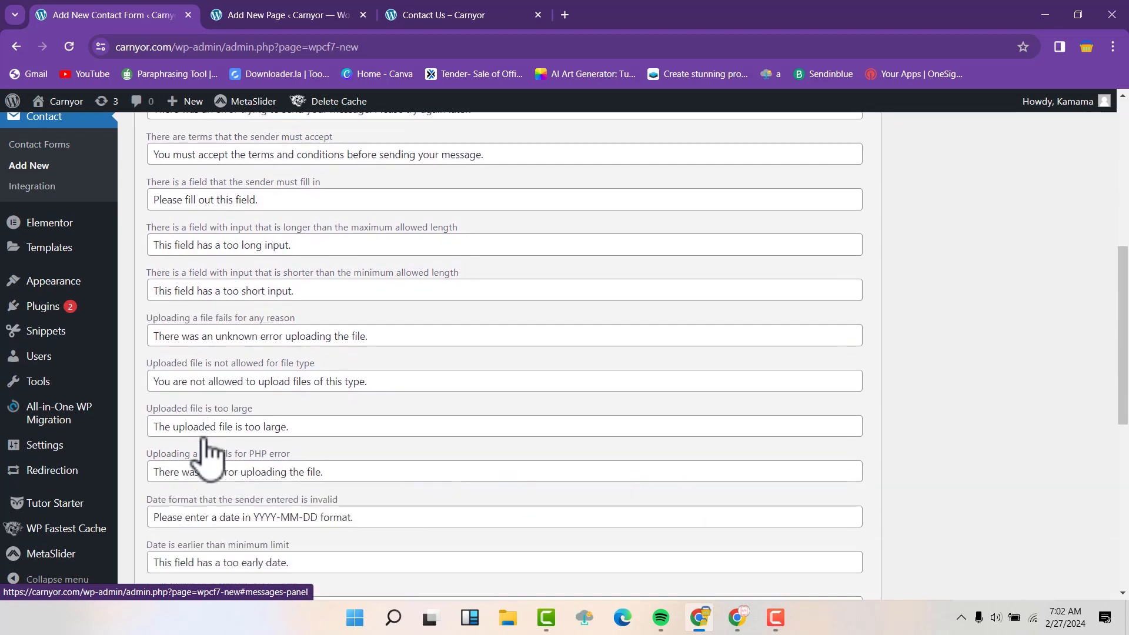
pyautogui.scroll(-2, 234, 407)
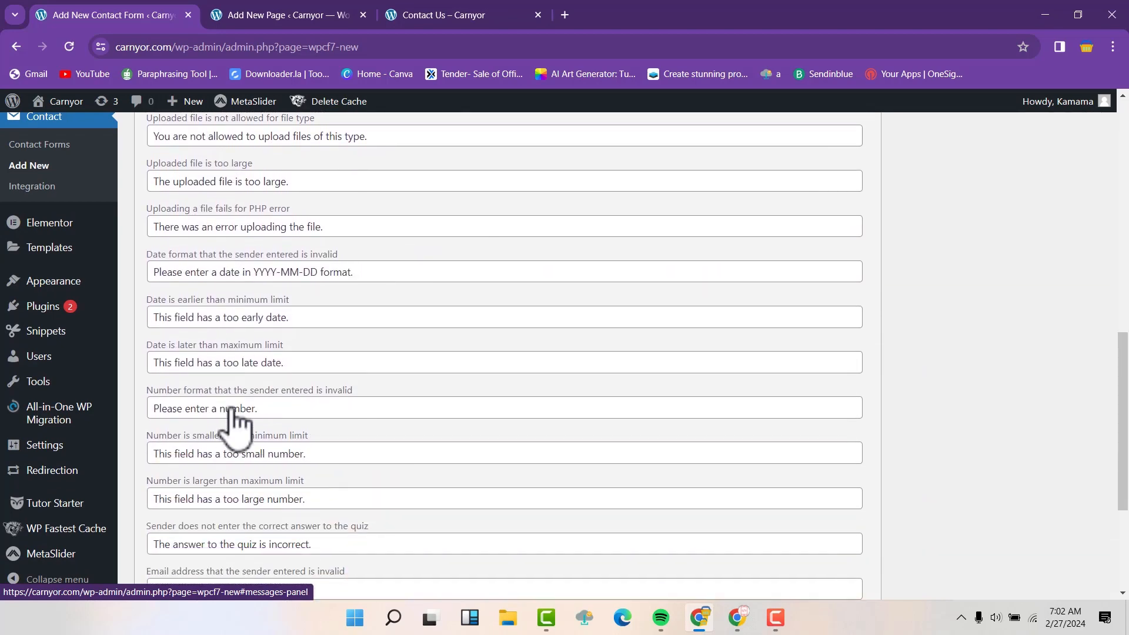
pyautogui.scroll(8, 233, 419)
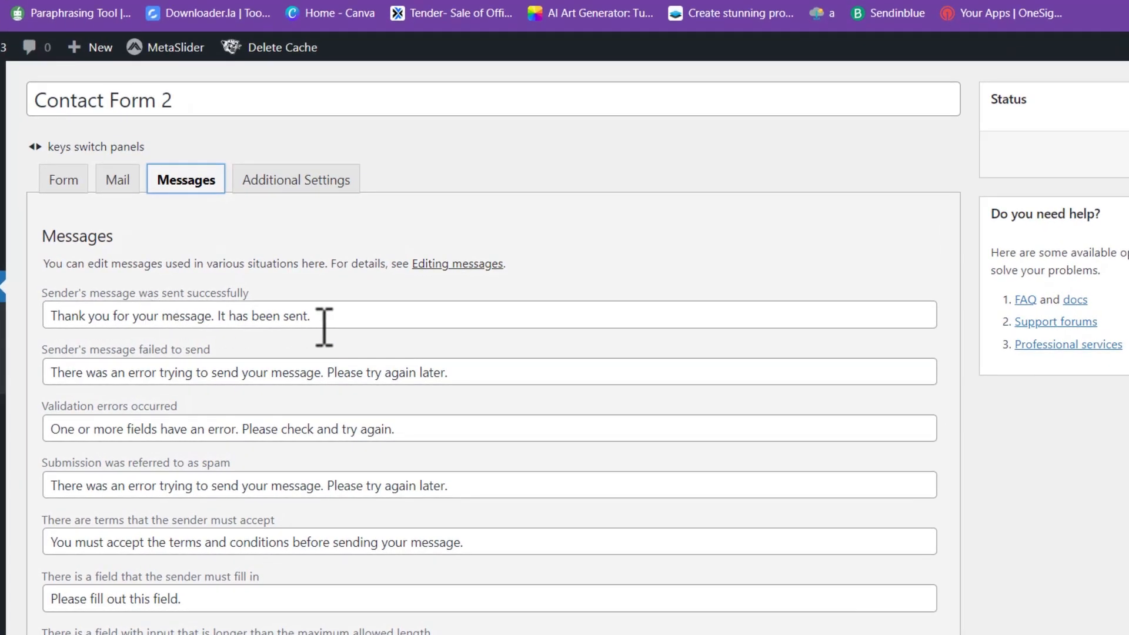
pyautogui.moveTo(324, 326); pyautogui.dragTo(223, 322)
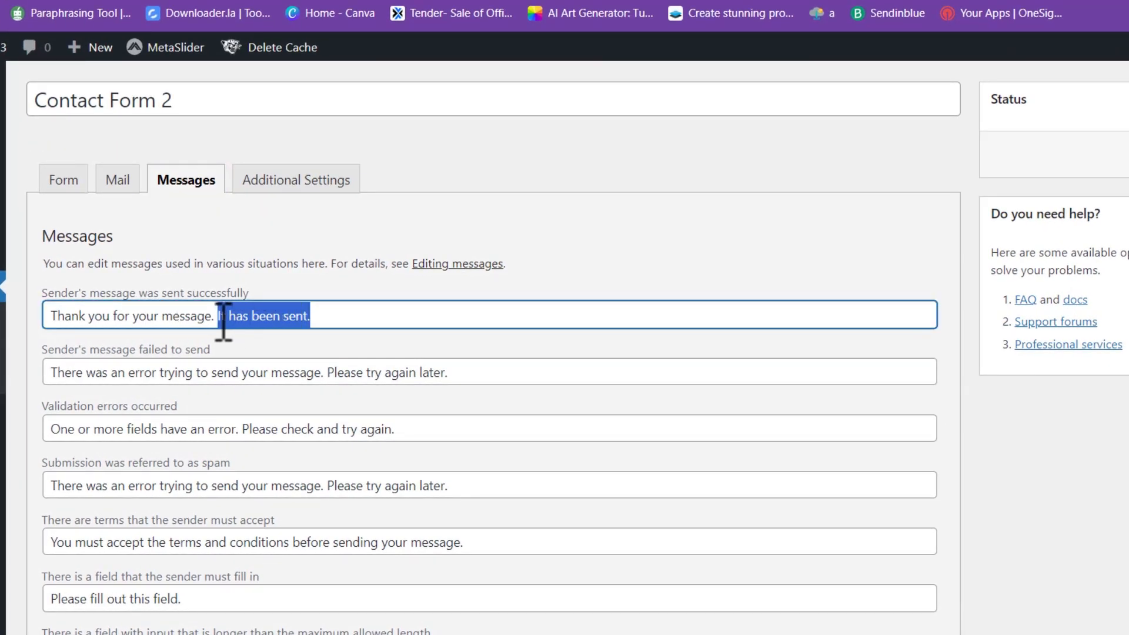
pyautogui.write('We will contac')
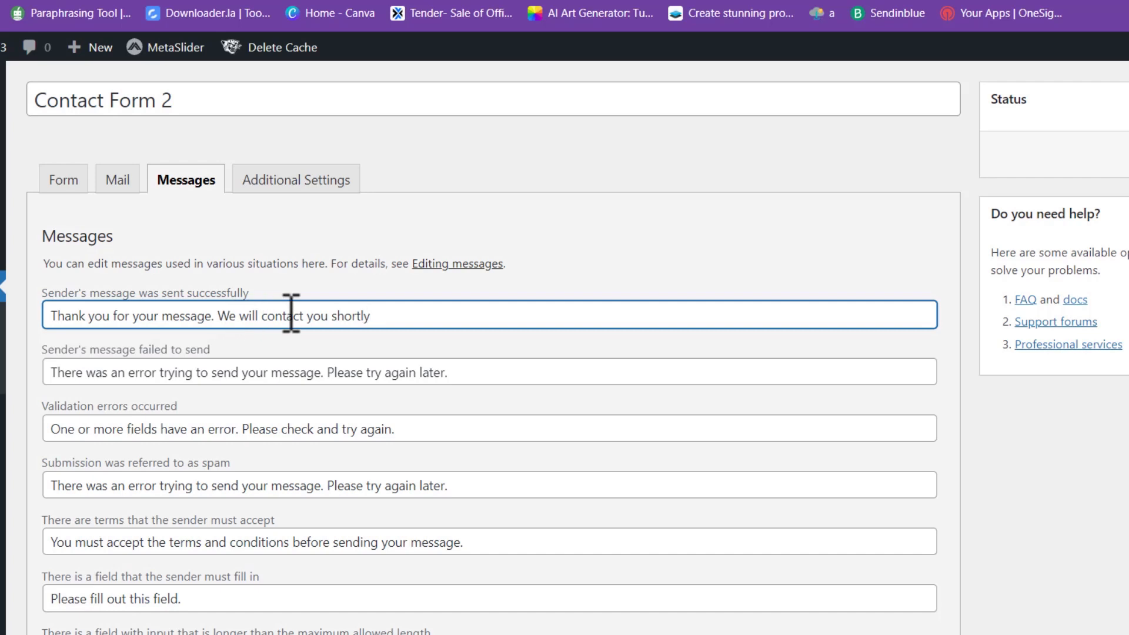
# - Check the form's additional settings and save the new contact form
pyautogui.click(292, 179)
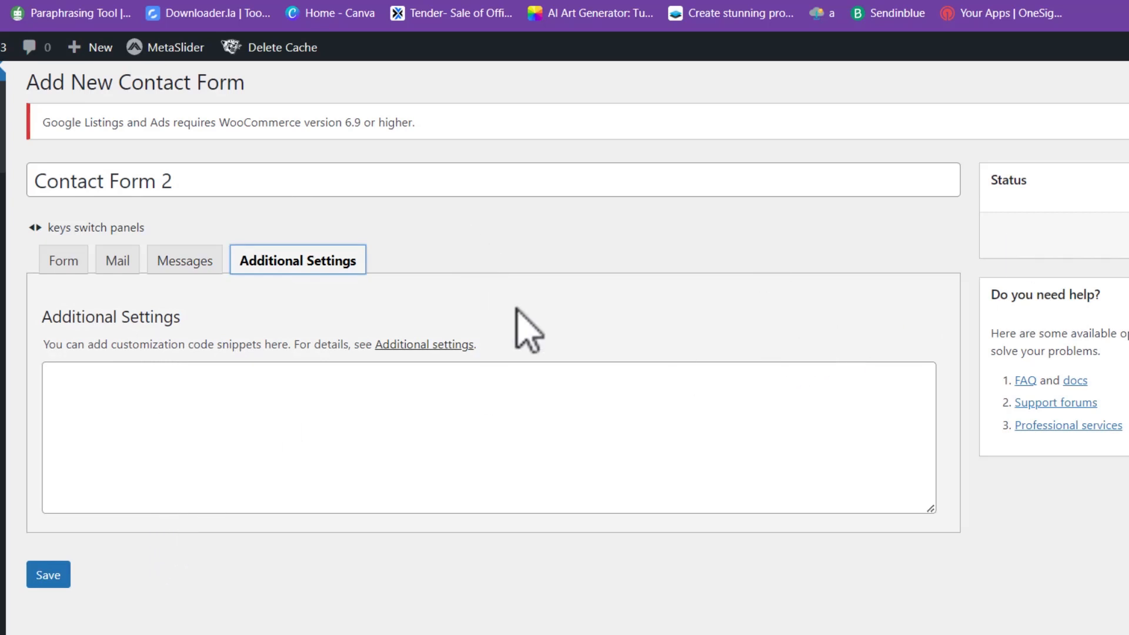
pyautogui.scroll(1, 522, 328)
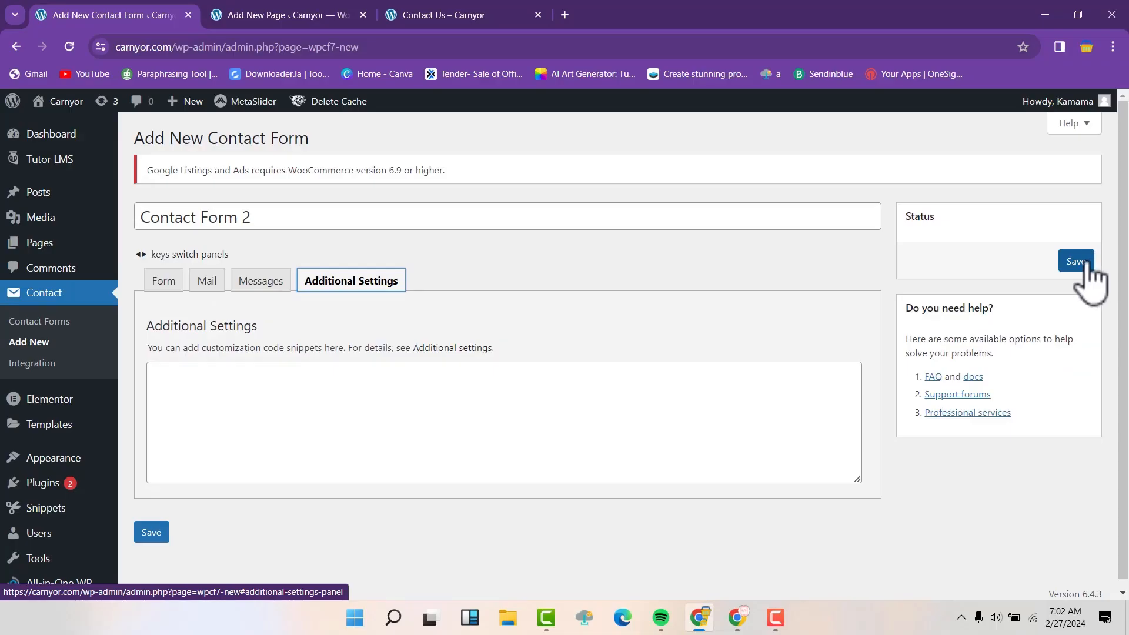
pyautogui.click(1076, 261)
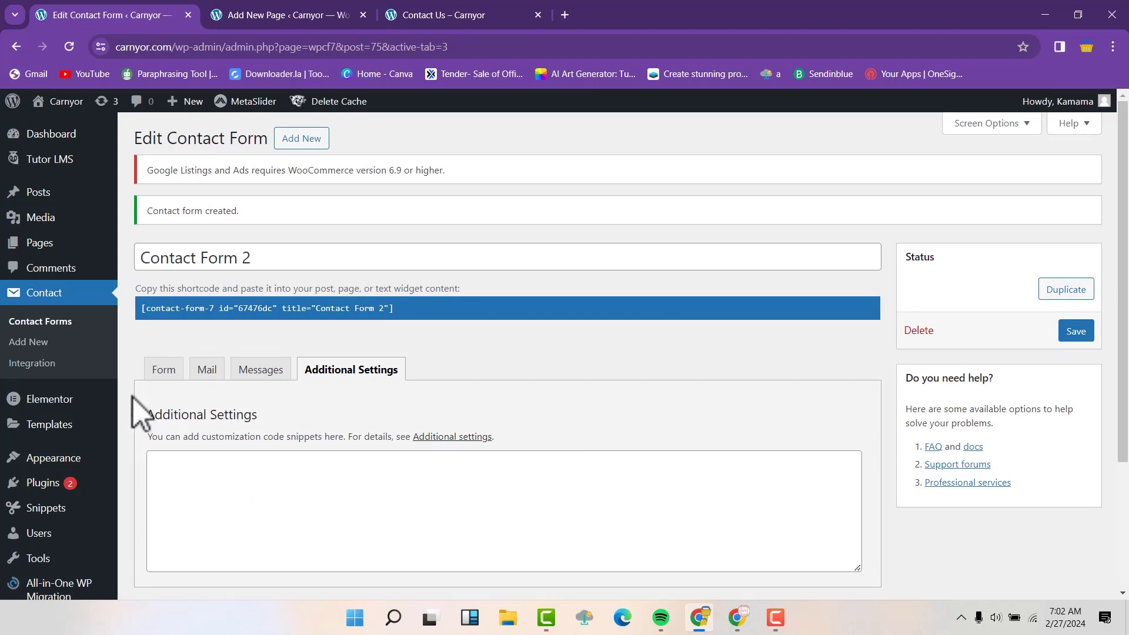
# - Go to the list of contact forms and copy the shortcode of Contact Form 2
pyautogui.scroll(-2, 187, 359)
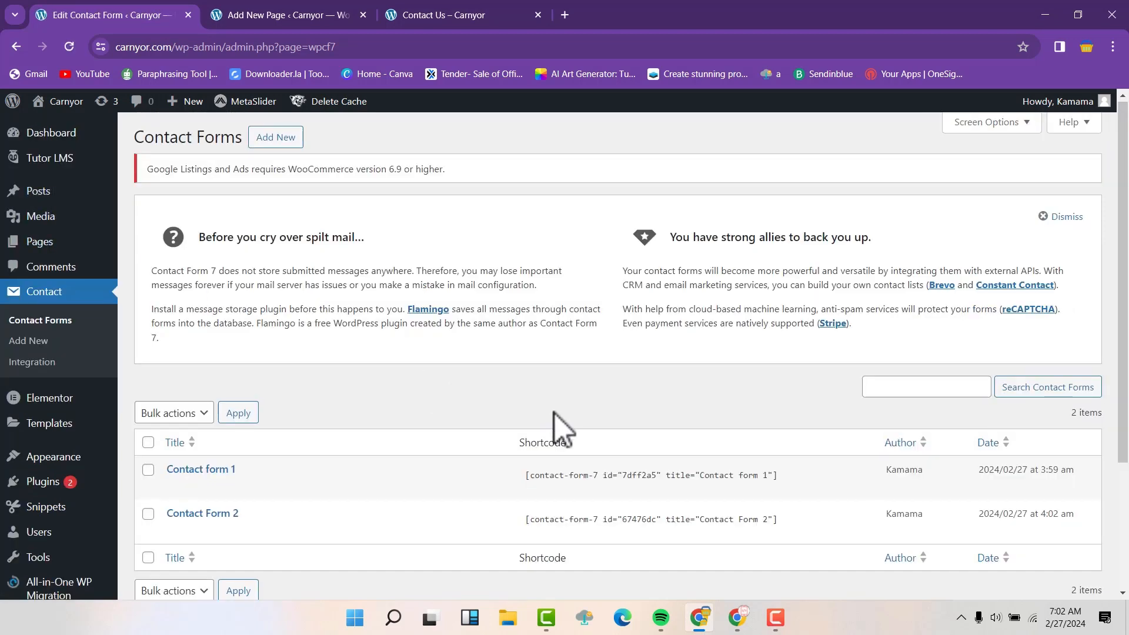
pyautogui.scroll(-1, 555, 423)
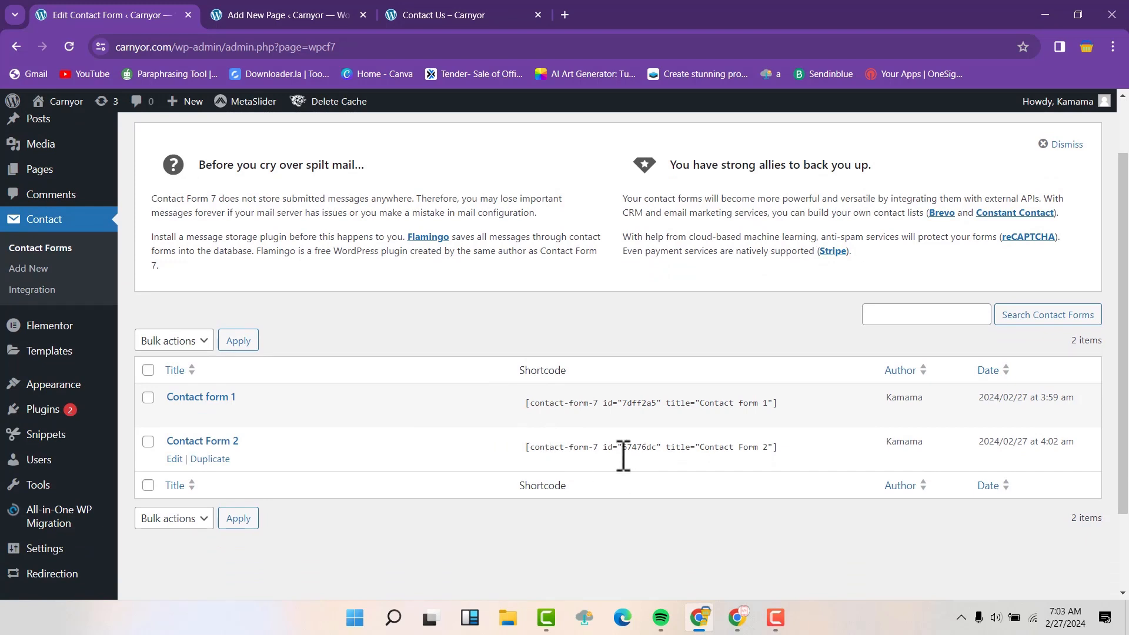
pyautogui.click(534, 448)
pyautogui.hotkey('ctrl', 'c')
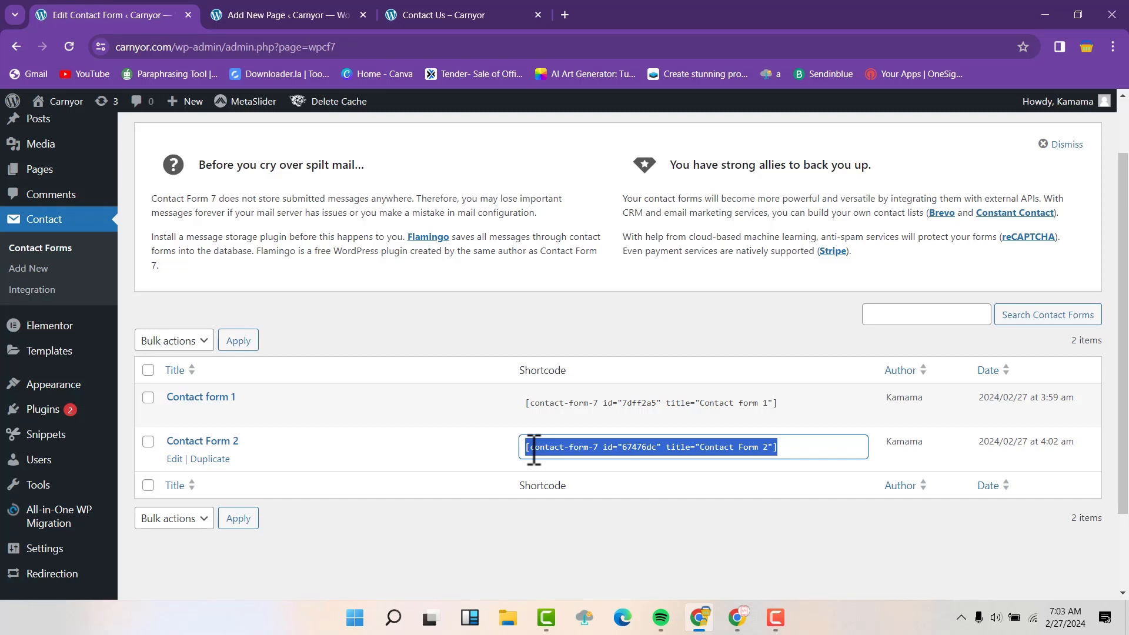
pyautogui.rightClick(534, 448)
pyautogui.click(566, 296)
# - Paste the Contact Form 2 shortcode into the empty block below the Contact Us page title and update the page
pyautogui.click(334, 16)
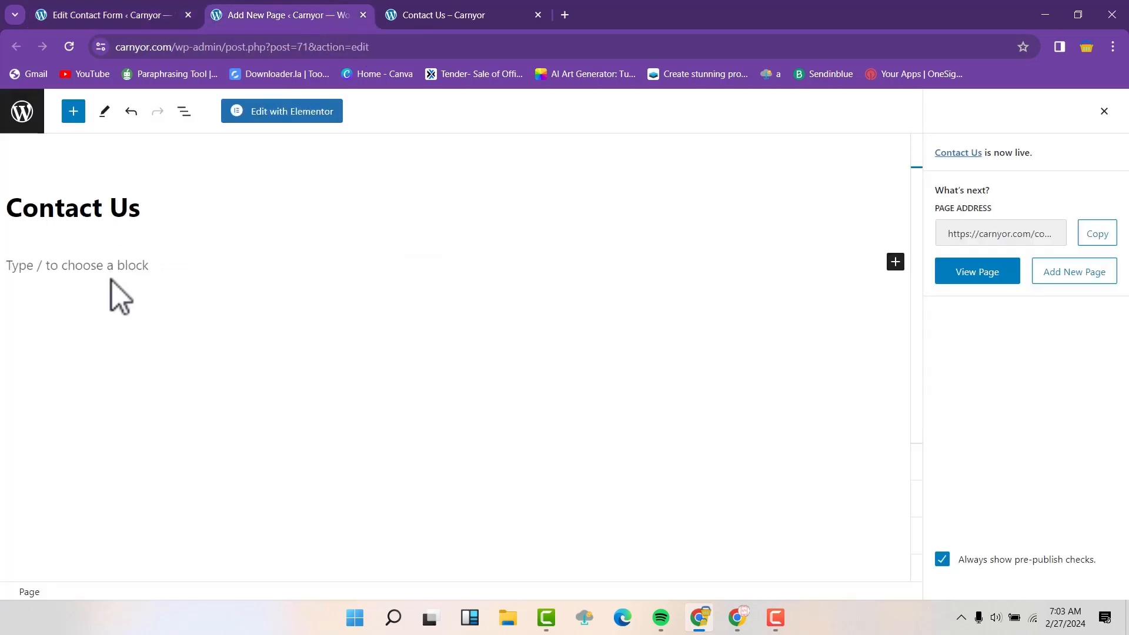
pyautogui.click(37, 268)
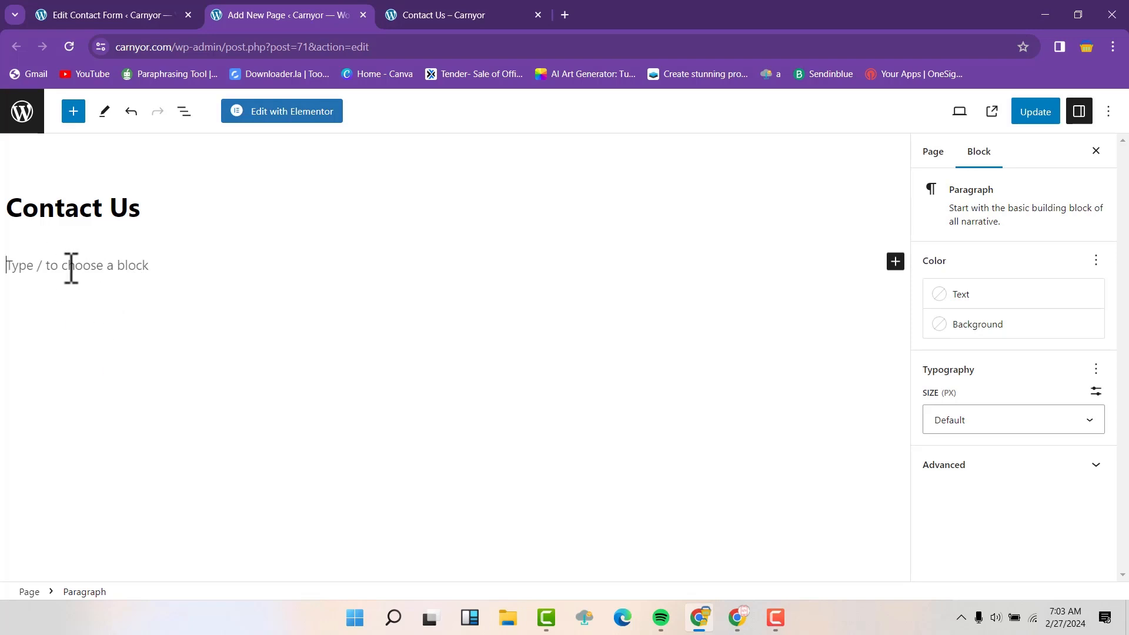
pyautogui.rightClick(17, 265)
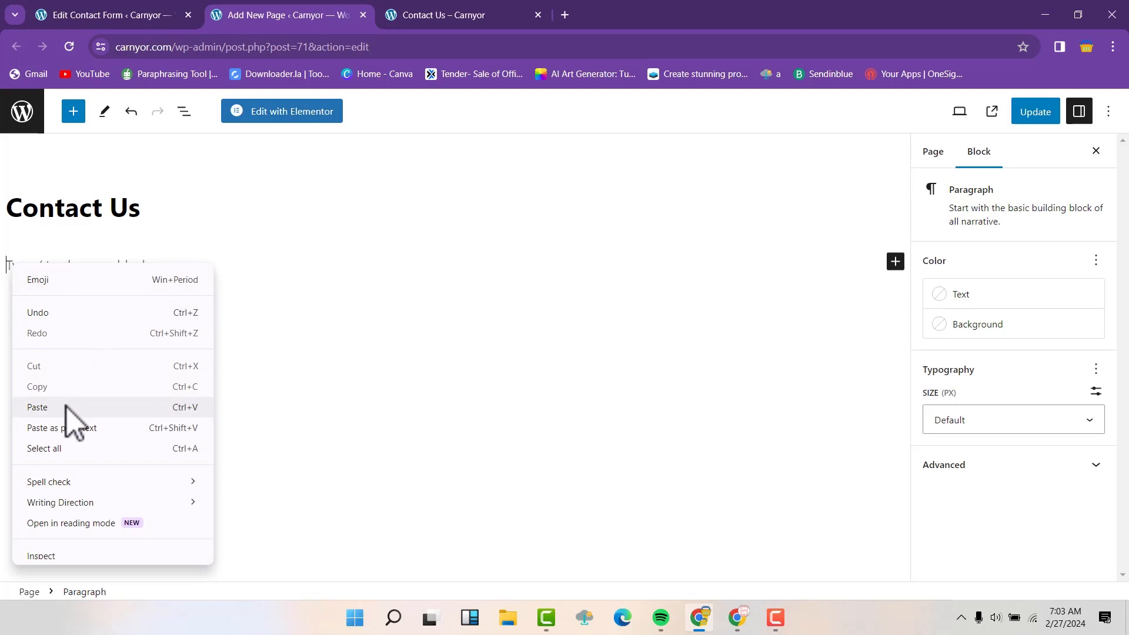
pyautogui.click(37, 407)
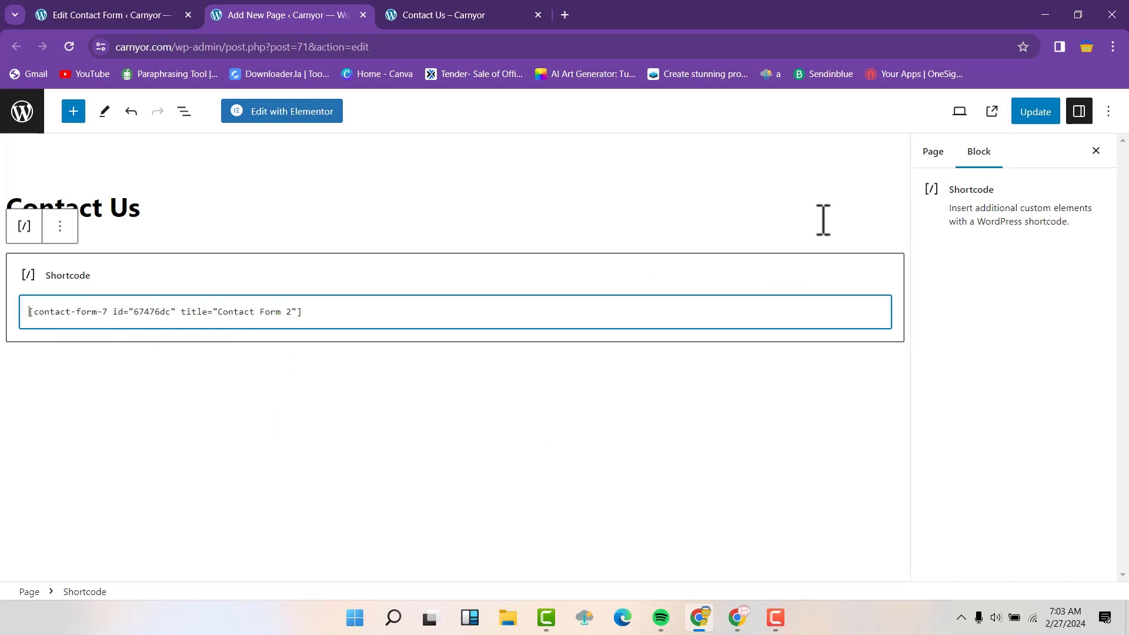
pyautogui.click(1035, 115)
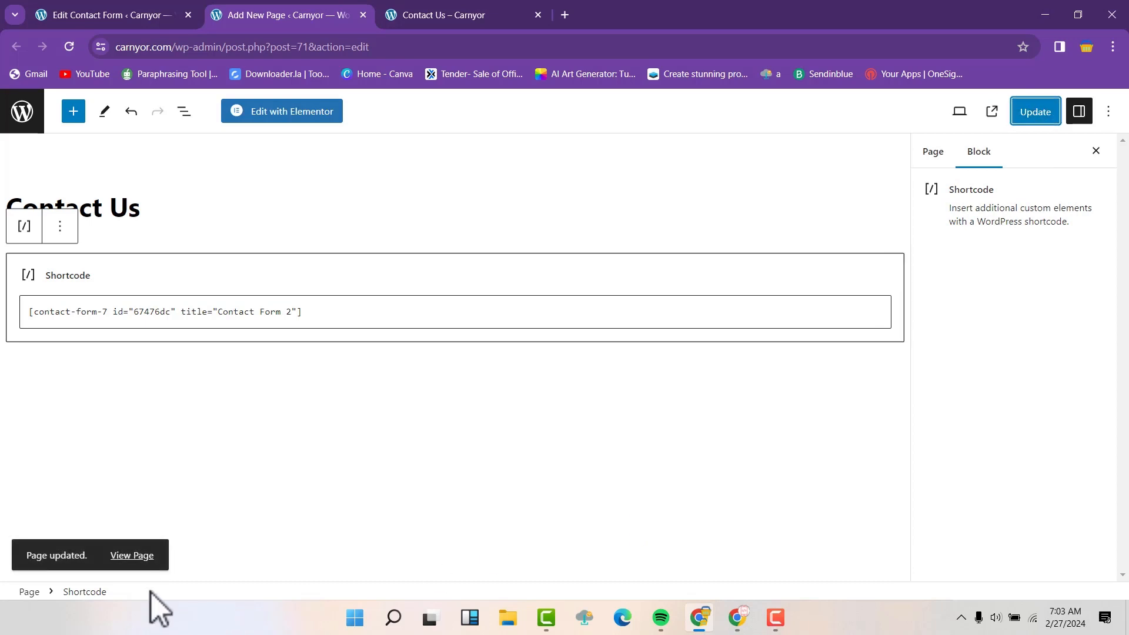
# - Open the updated Contact Us page in a new browser tab, closing the outdated tab of that page
pyautogui.rightClick(133, 556)
pyautogui.click(192, 389)
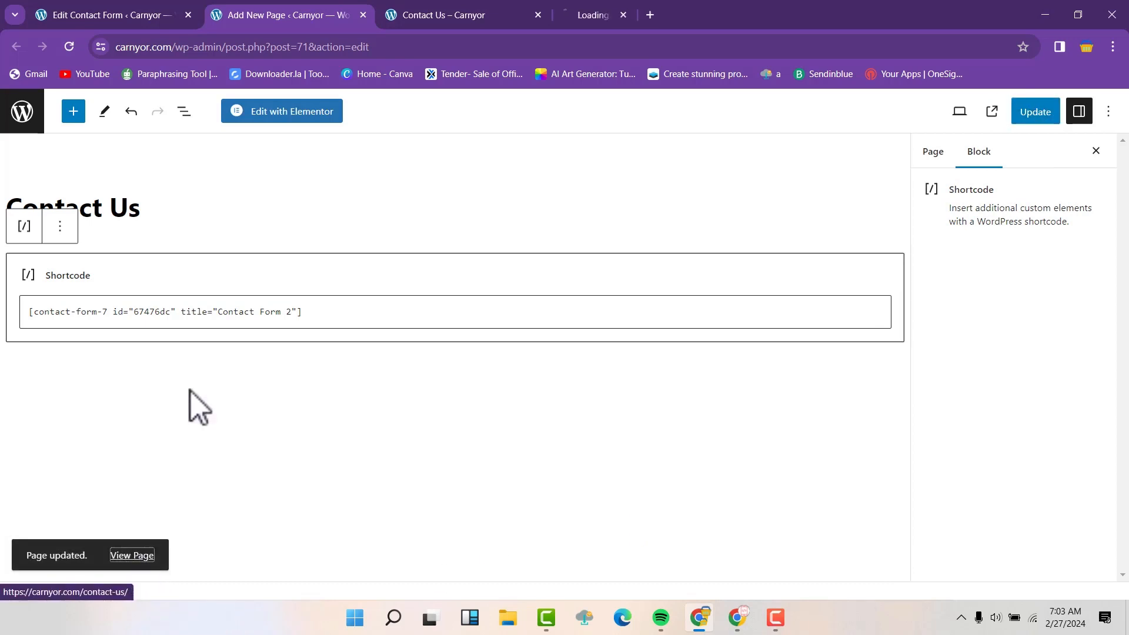
pyautogui.click(538, 15)
pyautogui.click(467, 21)
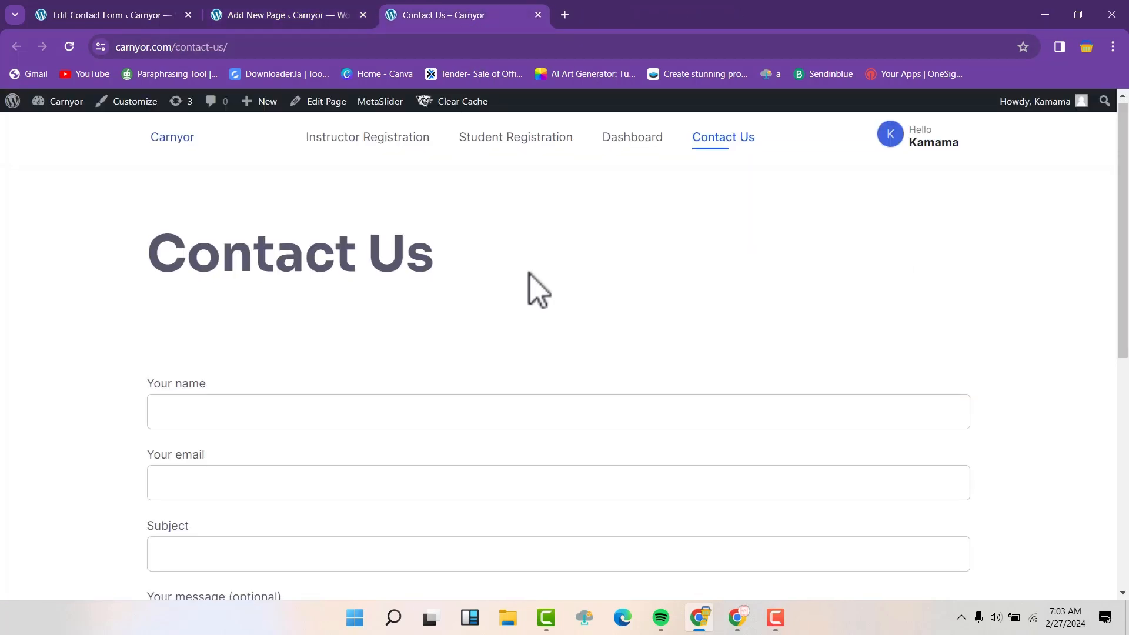
# - Examine the contact form's fields and submit button on the published Contact Us page
pyautogui.scroll(-2, 530, 274)
pyautogui.scroll(2, 531, 274)
pyautogui.scroll(-6, 476, 279)
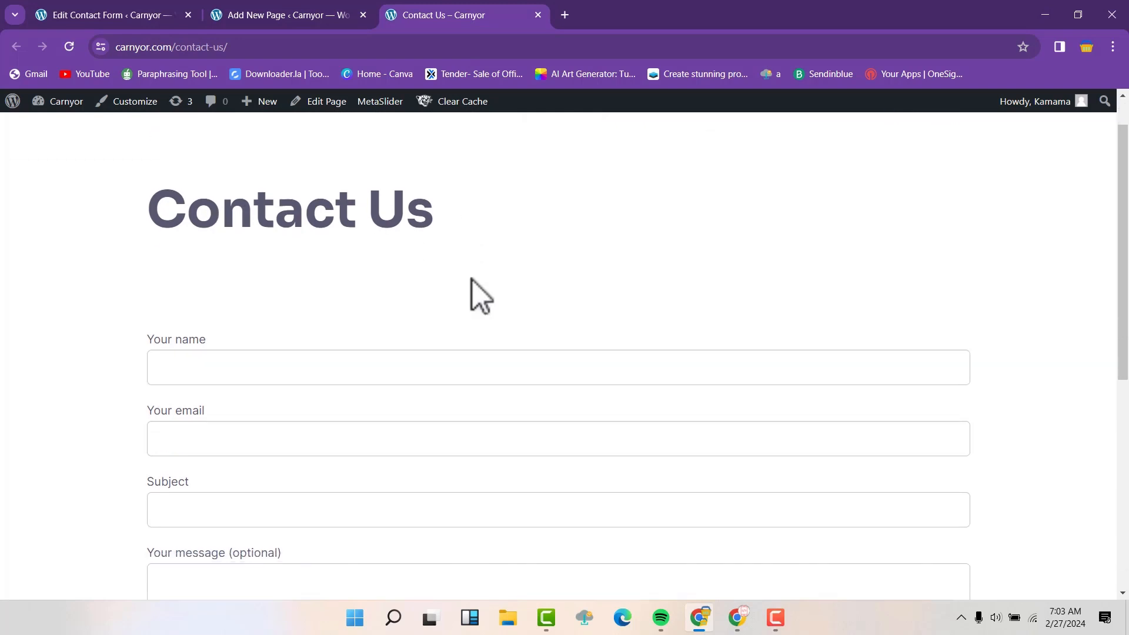
pyautogui.scroll(6, 476, 280)
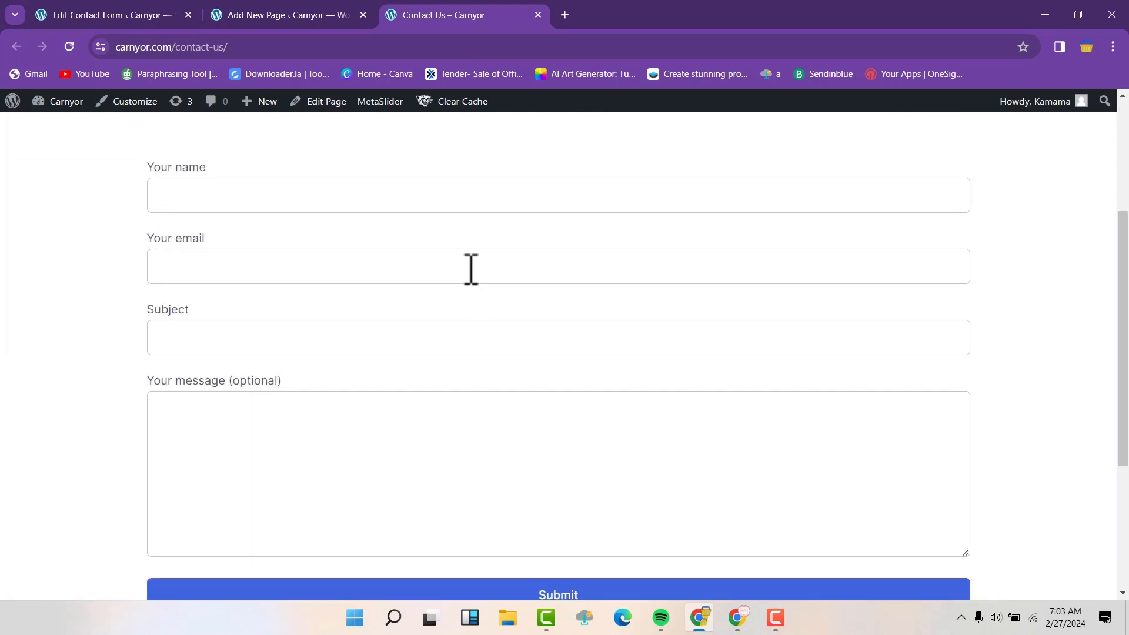
pyautogui.scroll(-2, 464, 269)
pyautogui.scroll(-5, 451, 270)
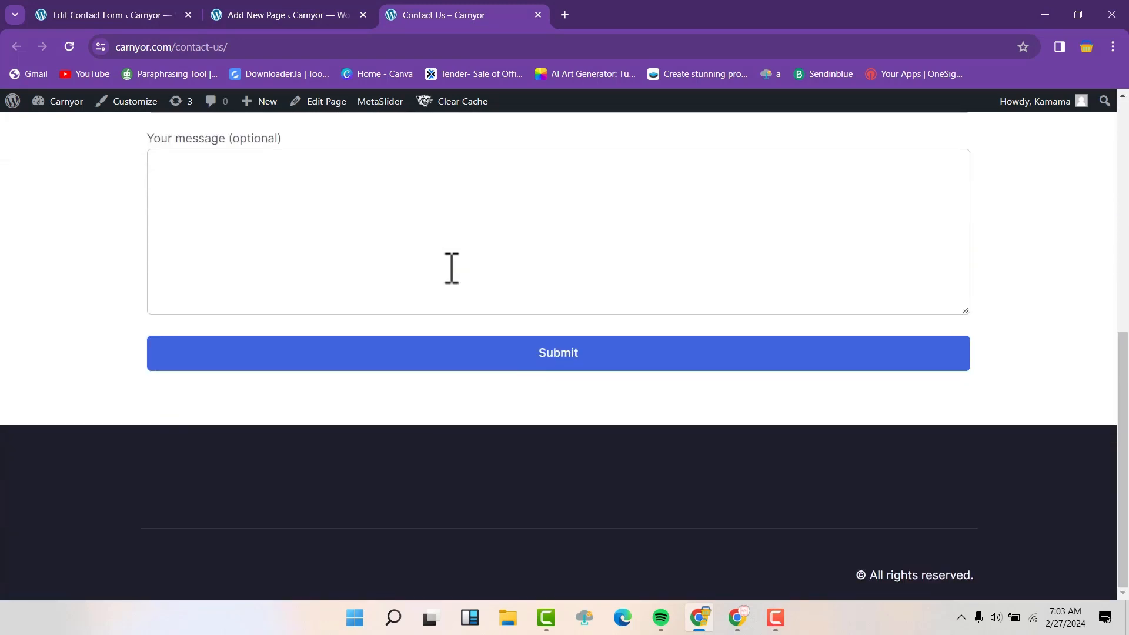
pyautogui.scroll(8, 446, 271)
pyautogui.scroll(-4, 440, 262)
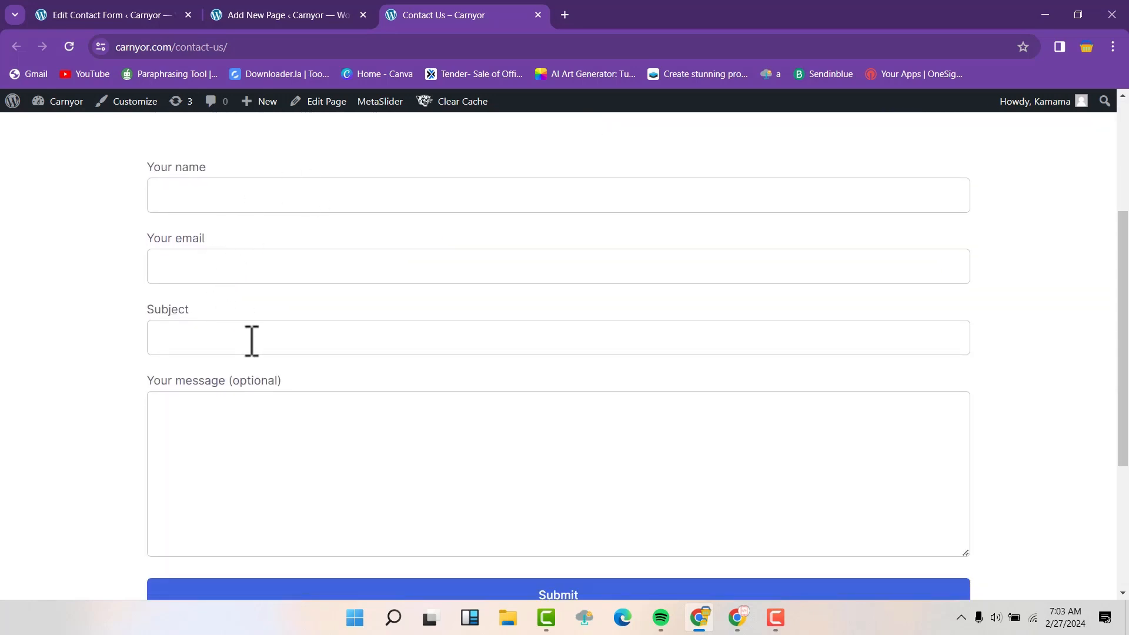
pyautogui.scroll(-2, 282, 446)
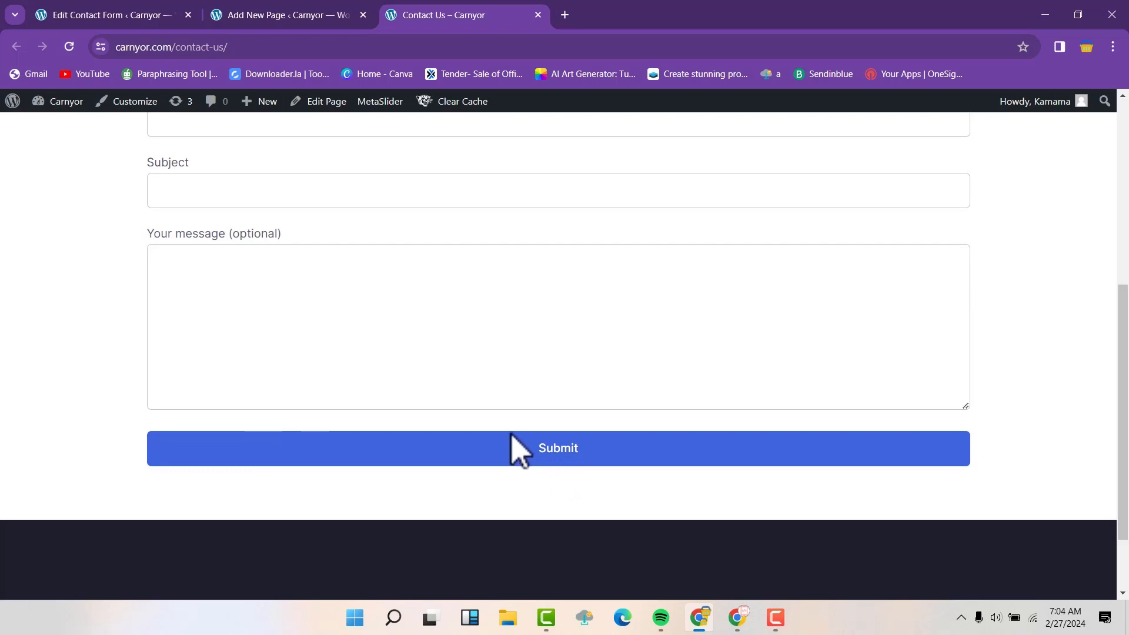
pyautogui.scroll(2, 538, 389)
pyautogui.scroll(1, 374, 371)
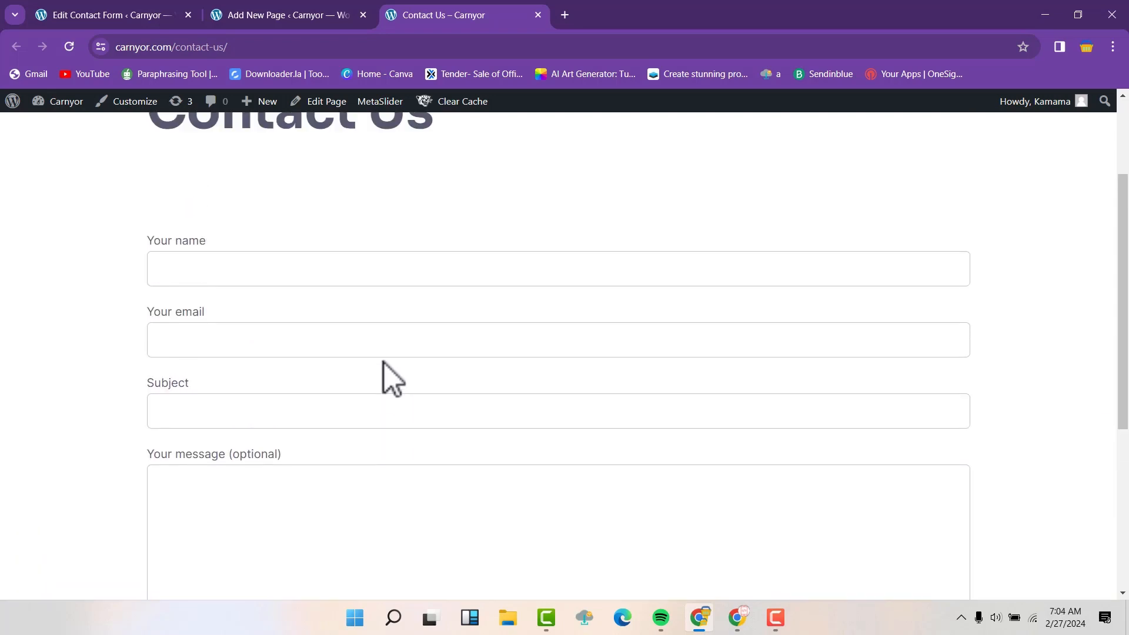
pyautogui.scroll(-2, 385, 362)
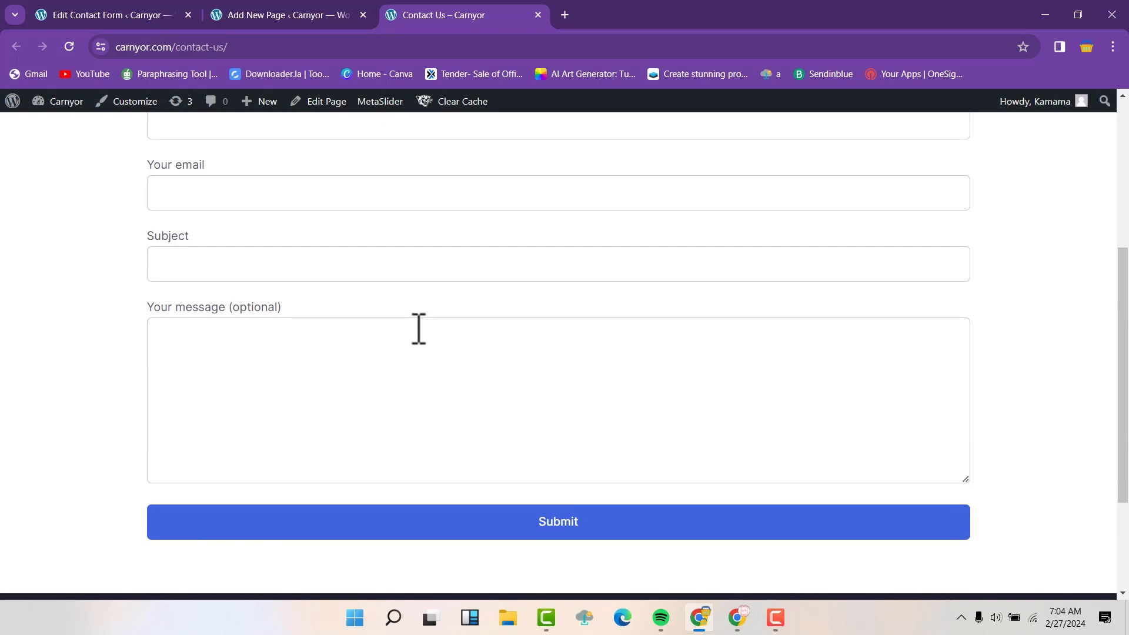
pyautogui.scroll(3, 395, 345)
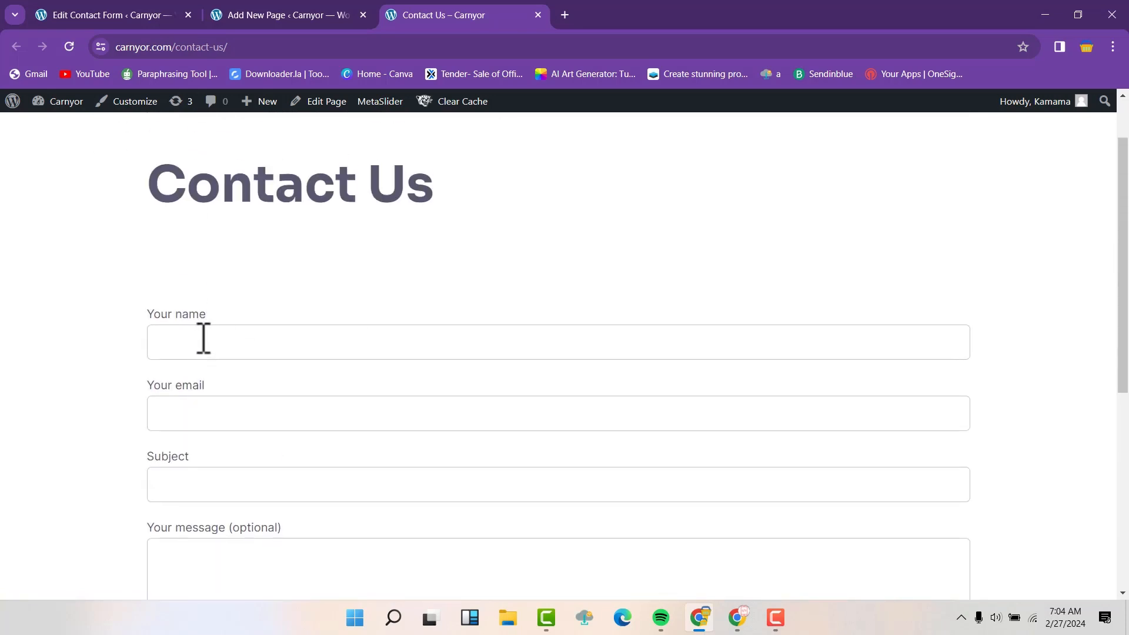
# - Fill in the sender's name and email on the contact form using the saved entries, and enter "Test Test" as the subject
pyautogui.click(205, 338)
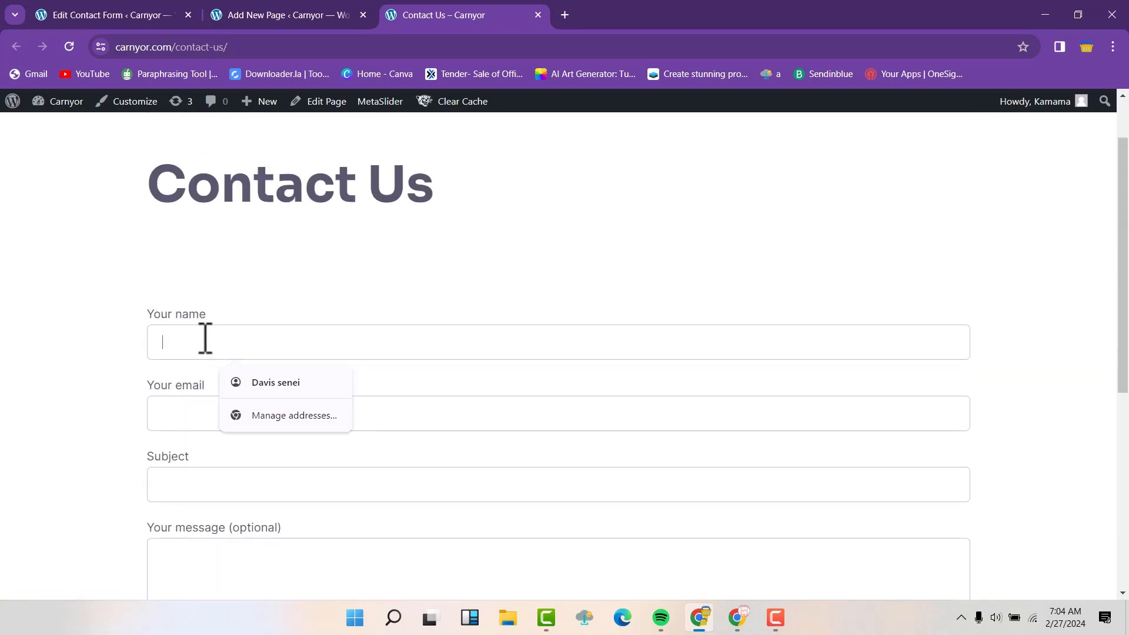
pyautogui.click(279, 385)
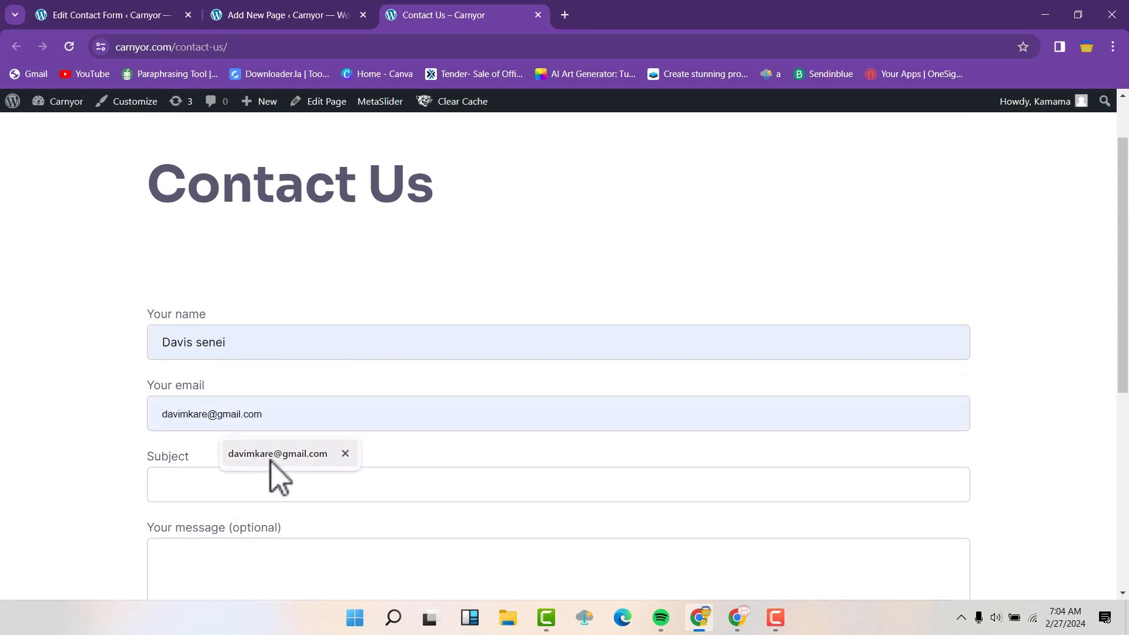
pyautogui.click(272, 462)
pyautogui.scroll(-1, 221, 419)
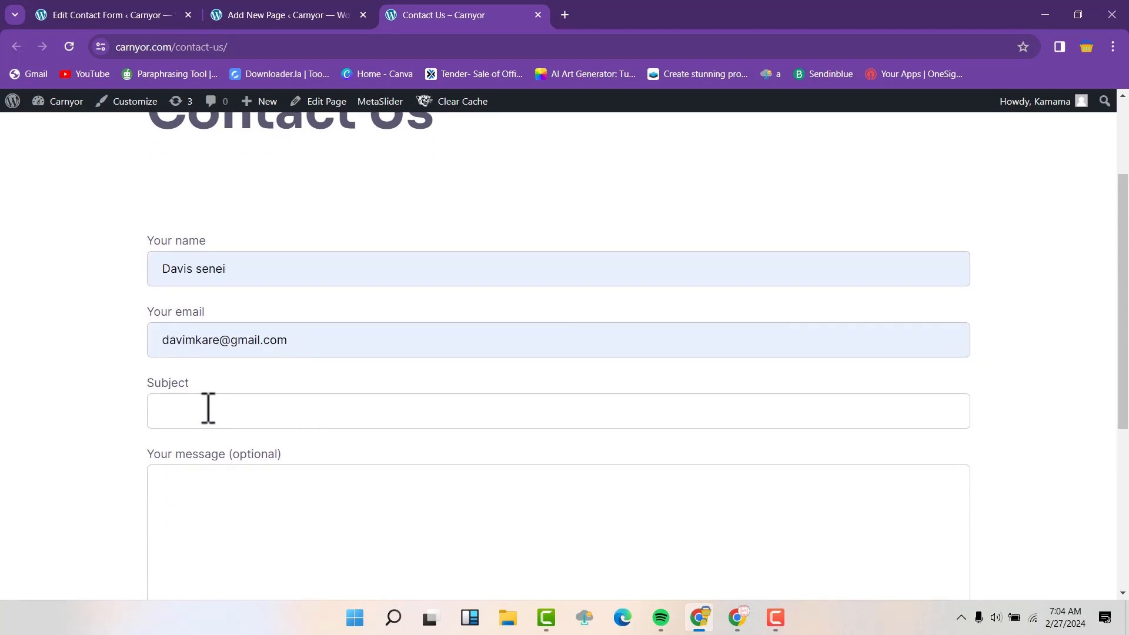
pyautogui.click(209, 409)
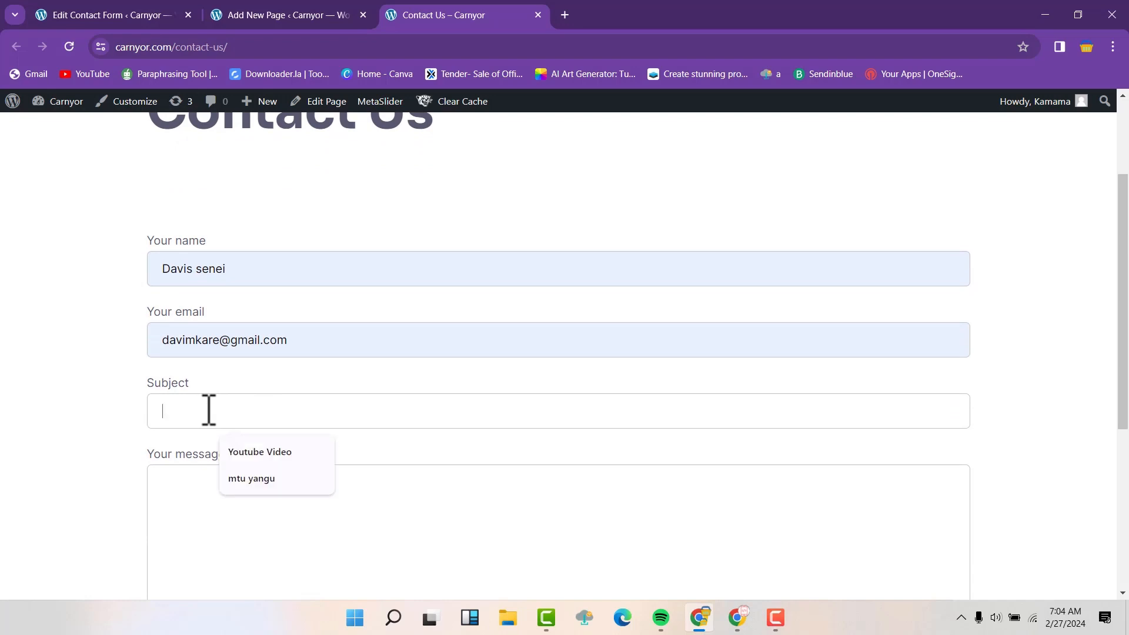
pyautogui.write('Test Test')
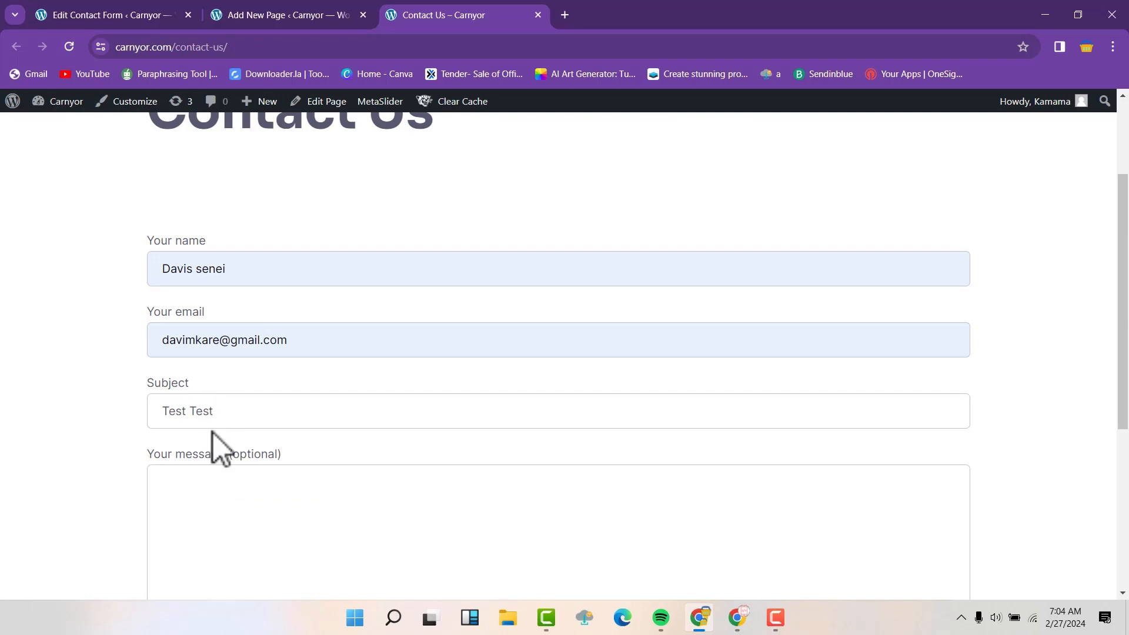
# - Enter "hello this is a test" as the message and submit the contact form
pyautogui.scroll(-2, 217, 441)
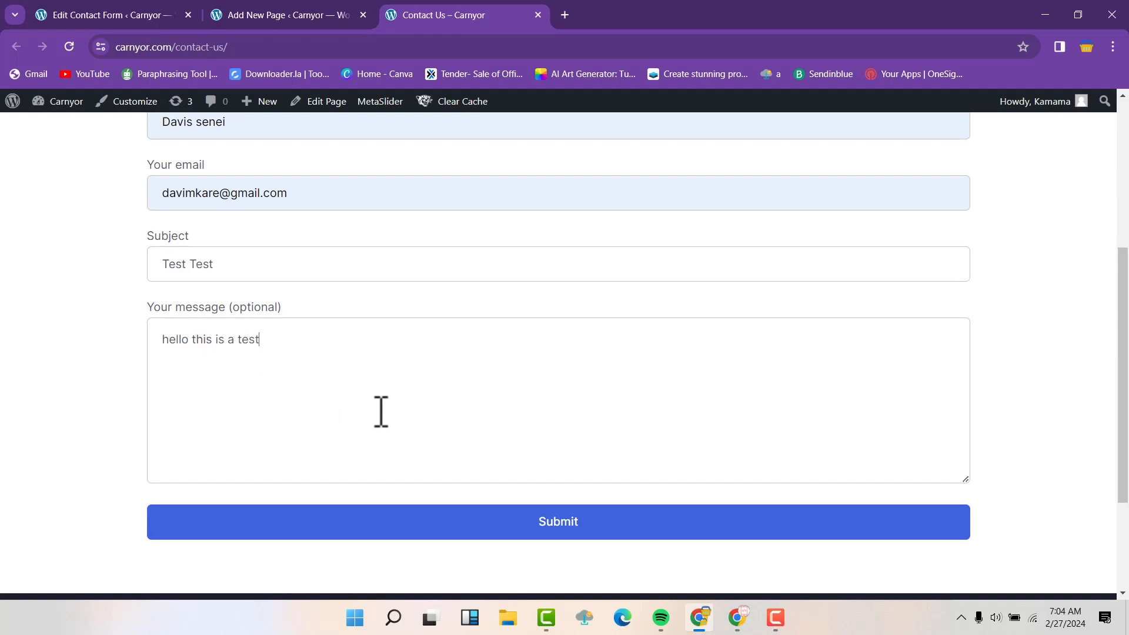
pyautogui.scroll(-1, 423, 429)
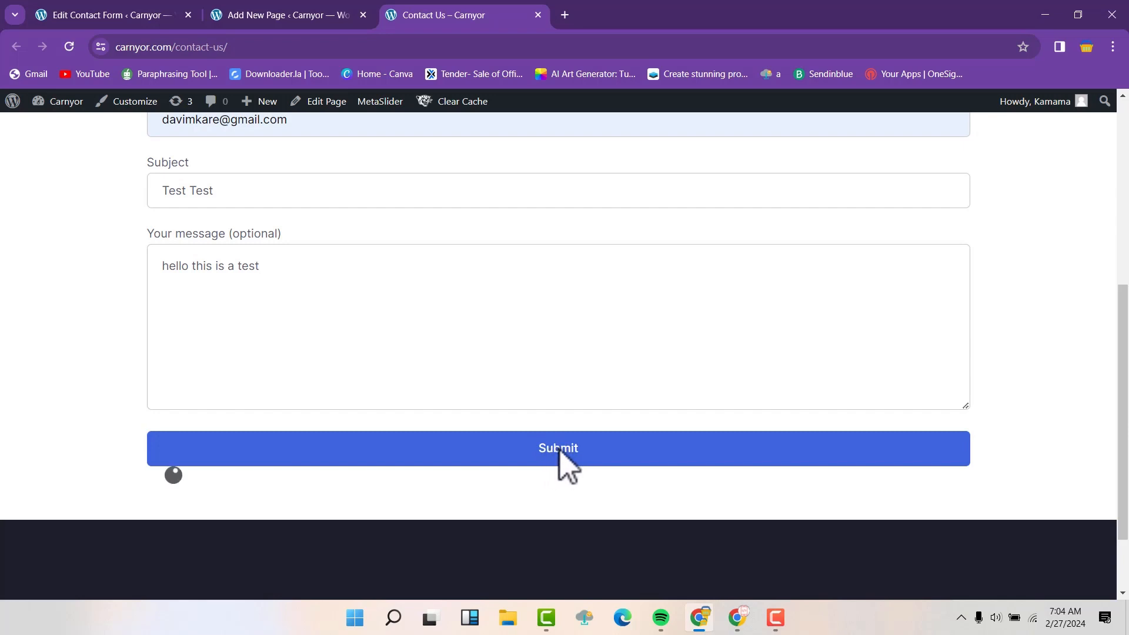
pyautogui.scroll(-1, 375, 467)
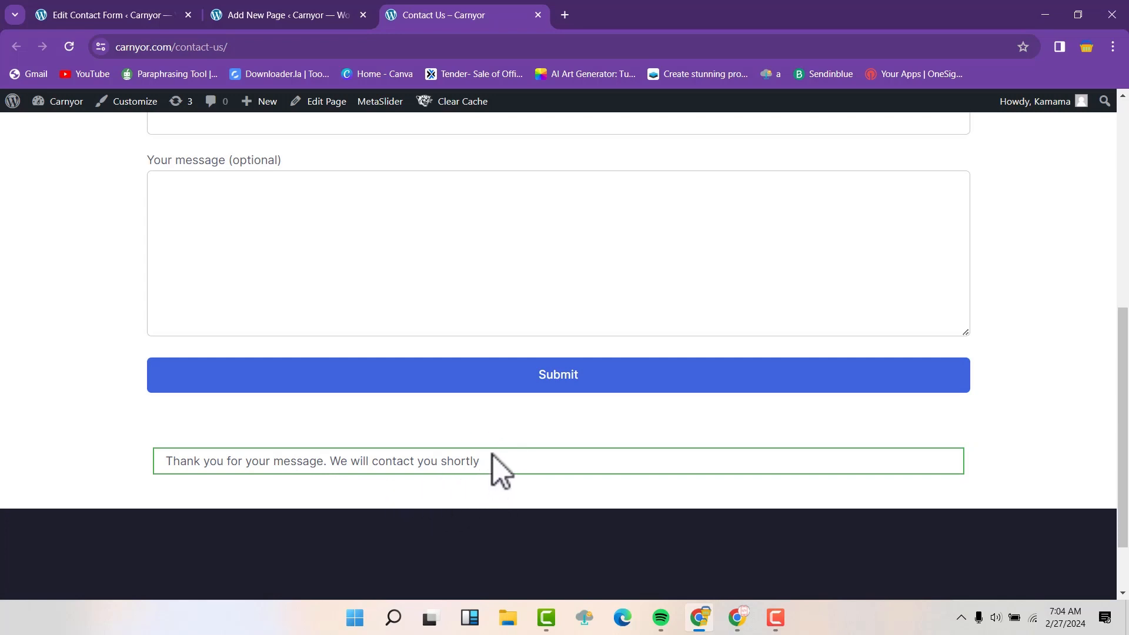
pyautogui.scroll(1, 493, 454)
pyautogui.scroll(5, 492, 456)
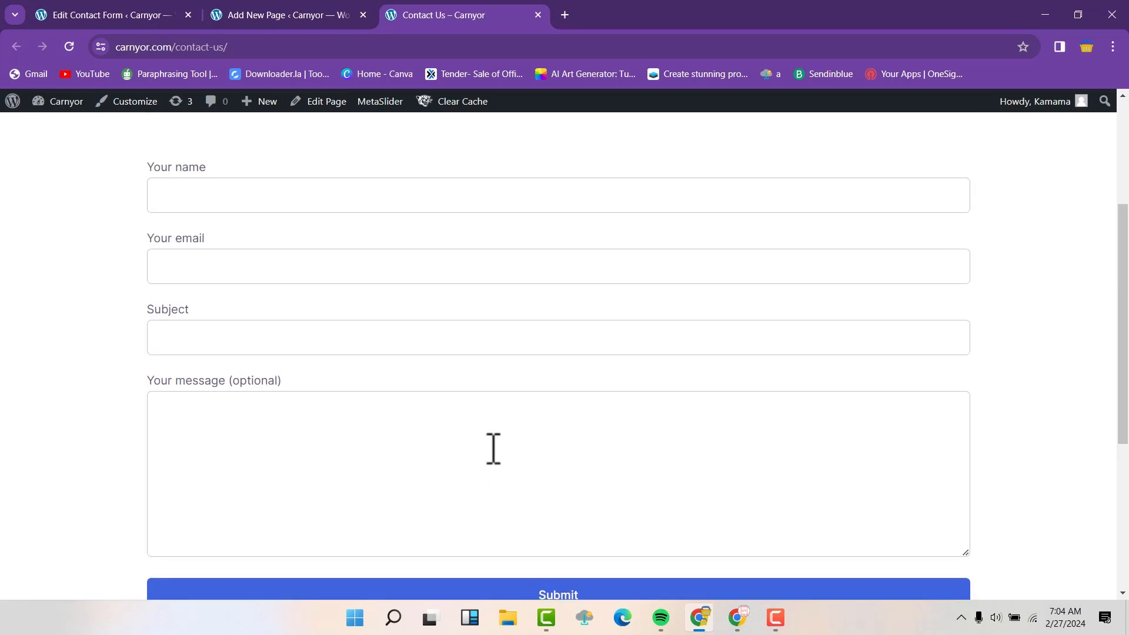
pyautogui.scroll(-4, 488, 446)
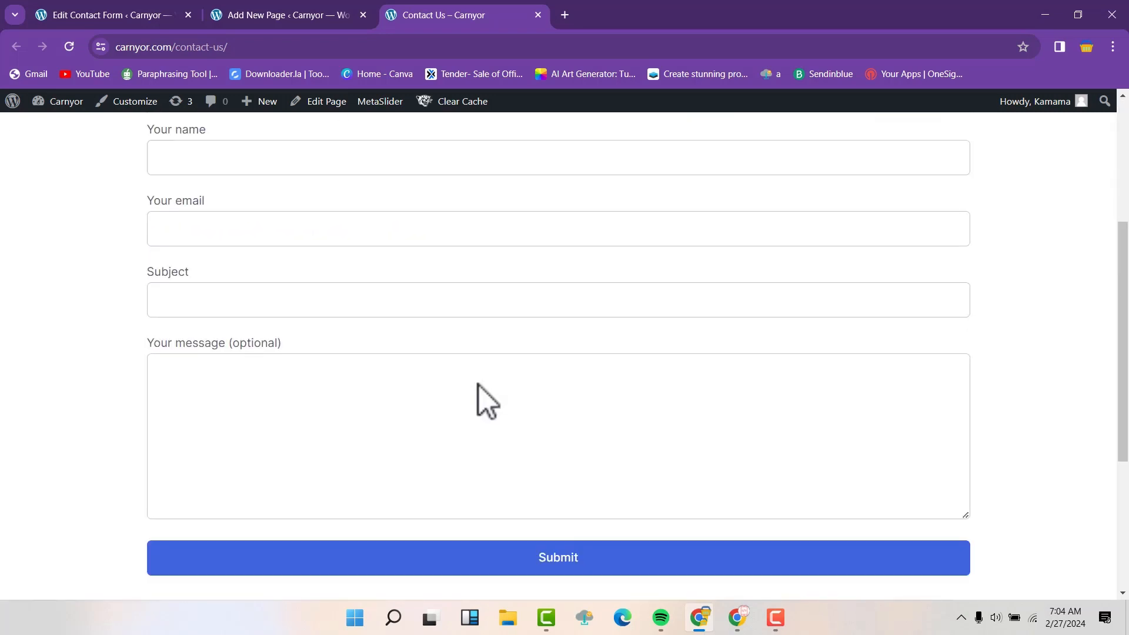
pyautogui.scroll(2, 334, 282)
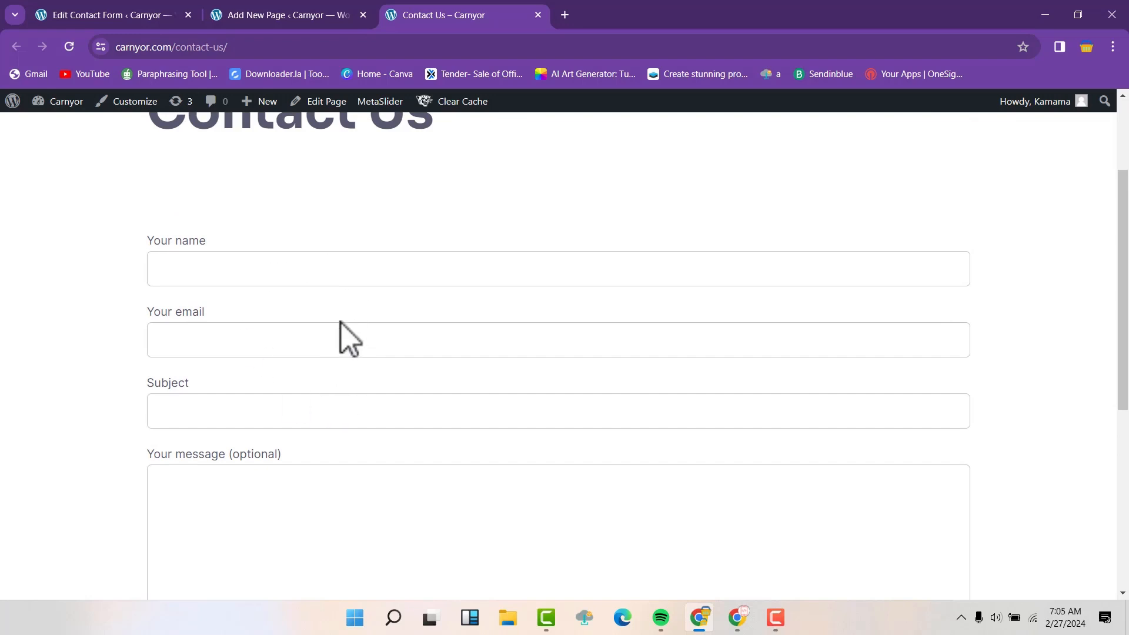
pyautogui.scroll(1, 347, 335)
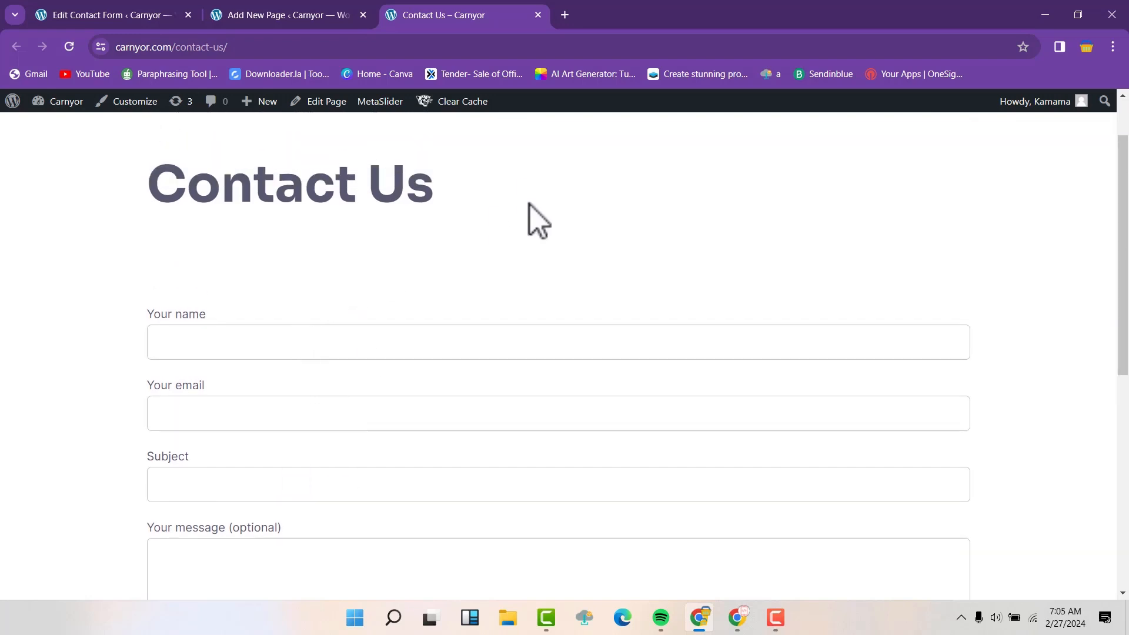
# - Open the Gmail inbox in a new browser tab and check the "Test Test" notification email, highlighting its "Welcome To Our Company" line
pyautogui.click(565, 17)
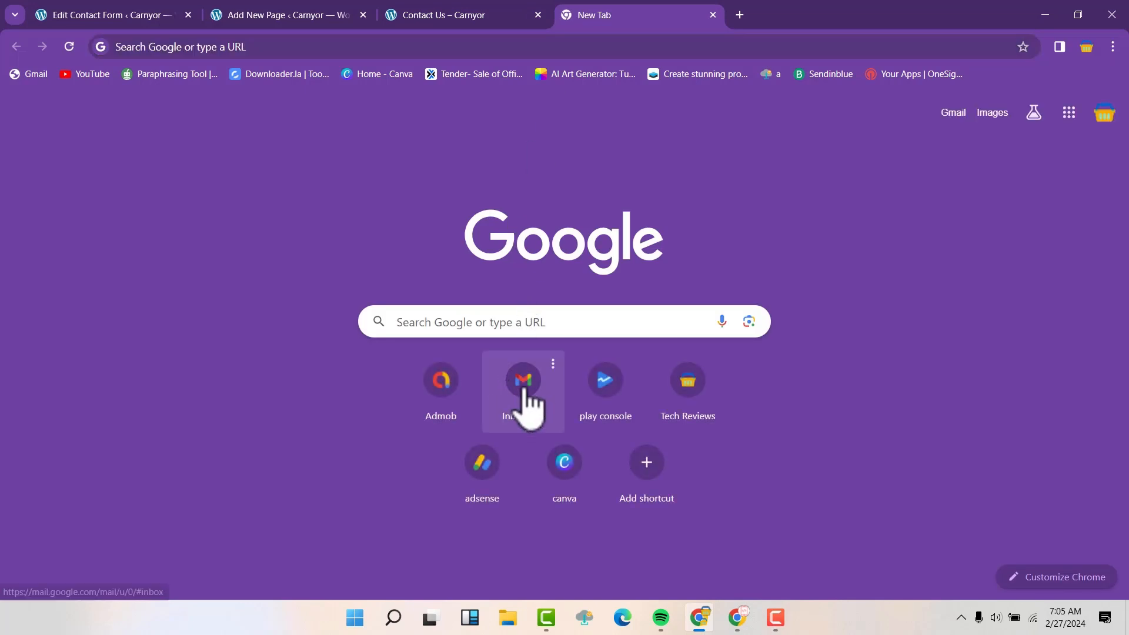
pyautogui.click(526, 400)
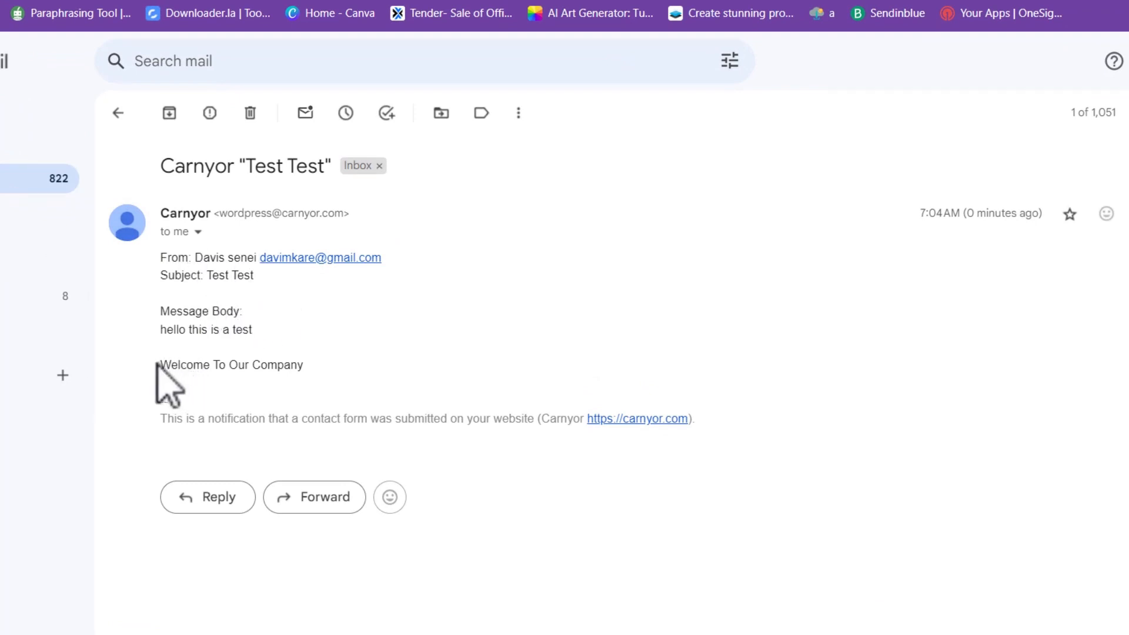
pyautogui.moveTo(160, 365); pyautogui.dragTo(307, 368)
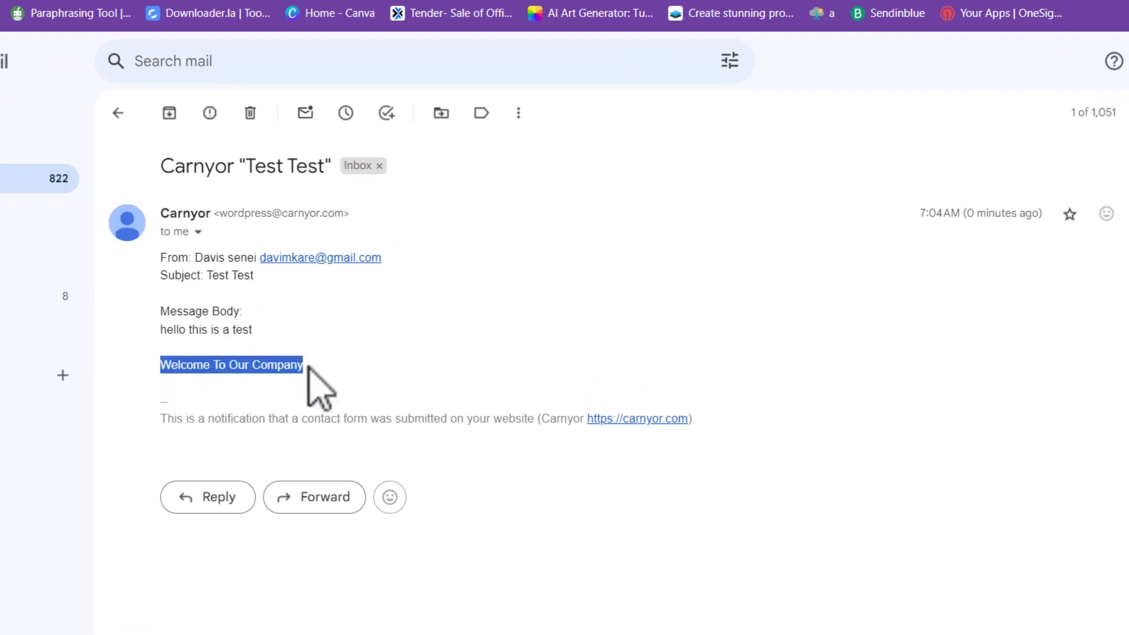
pyautogui.click(388, 347)
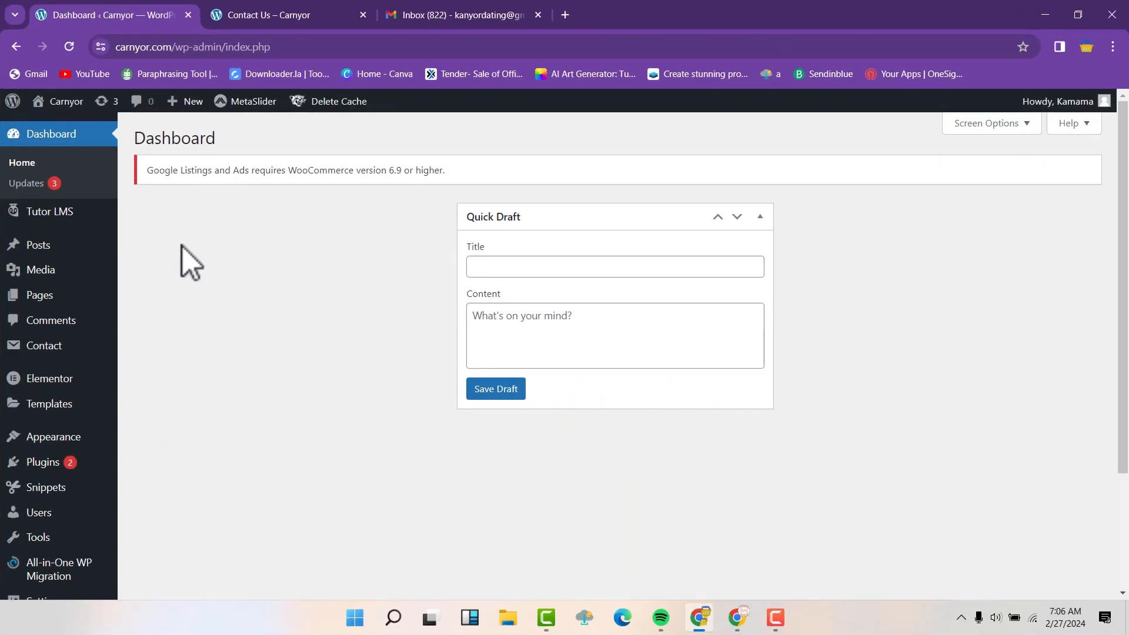
# - Create a new WordPress page in a separate browser tab, title it "Contact us Now" and publish it
pyautogui.moveTo(71, 296)
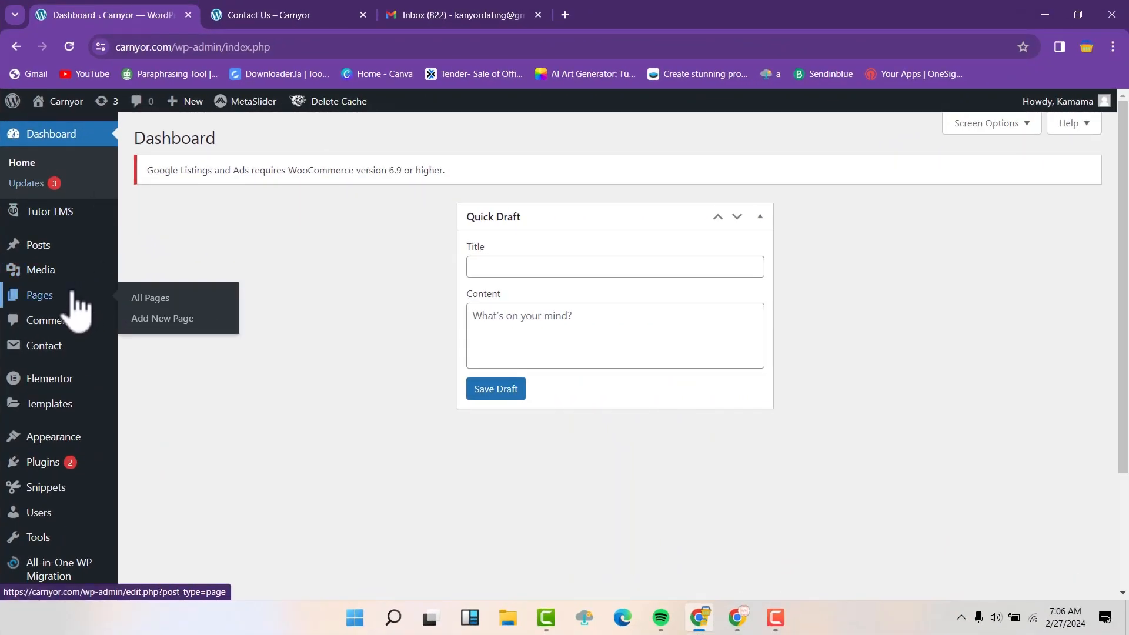
pyautogui.rightClick(142, 319)
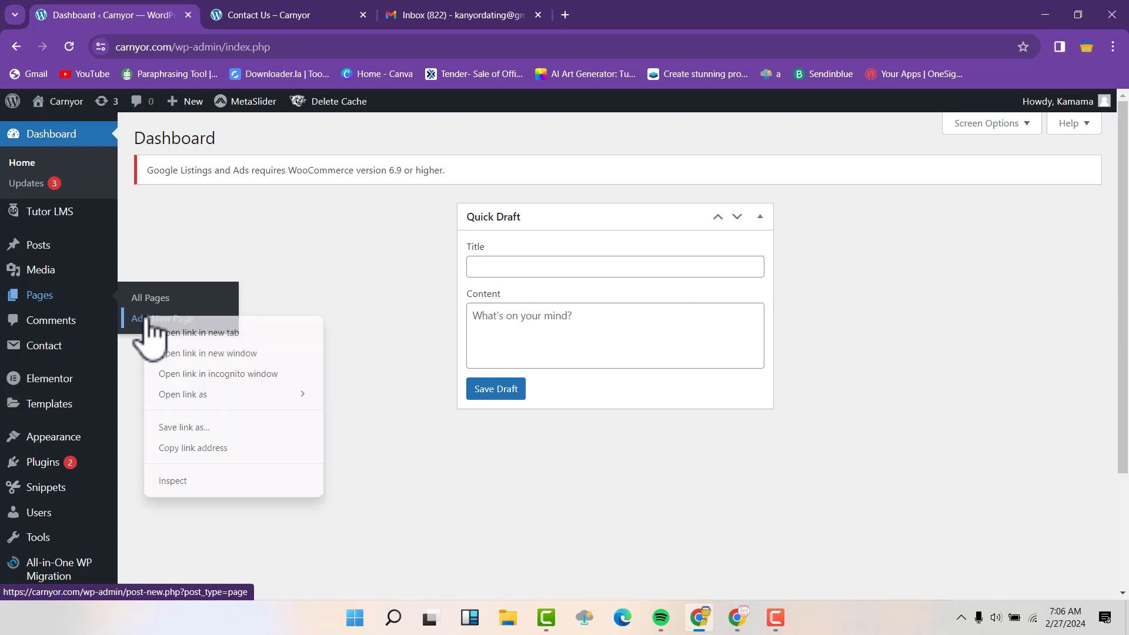
pyautogui.click(185, 333)
pyautogui.click(235, 17)
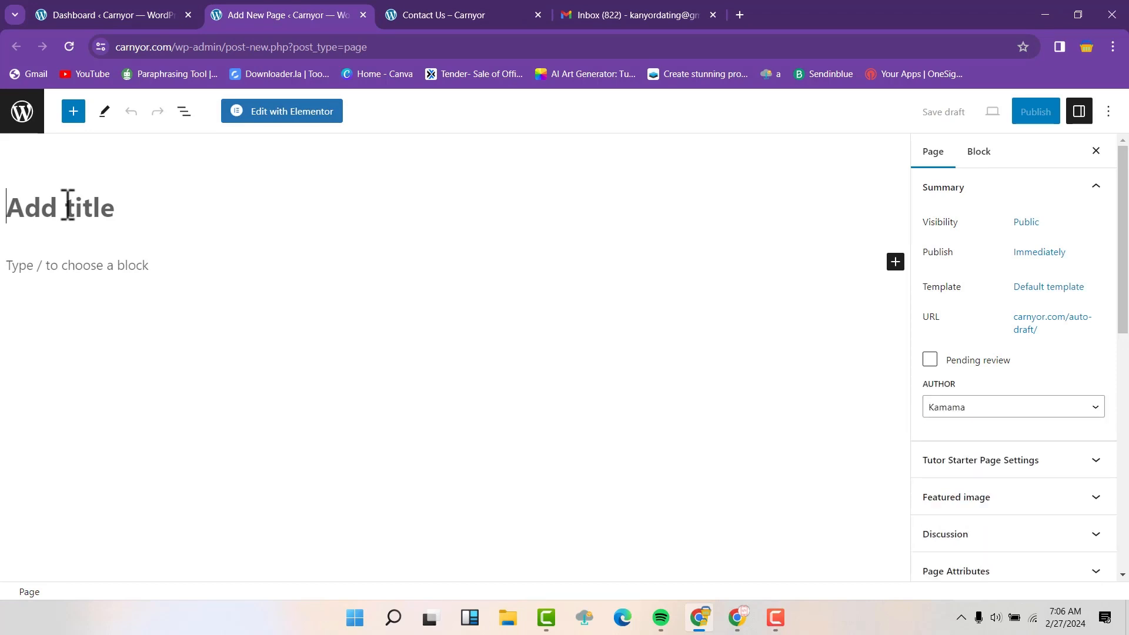
pyautogui.write('Contact us Now')
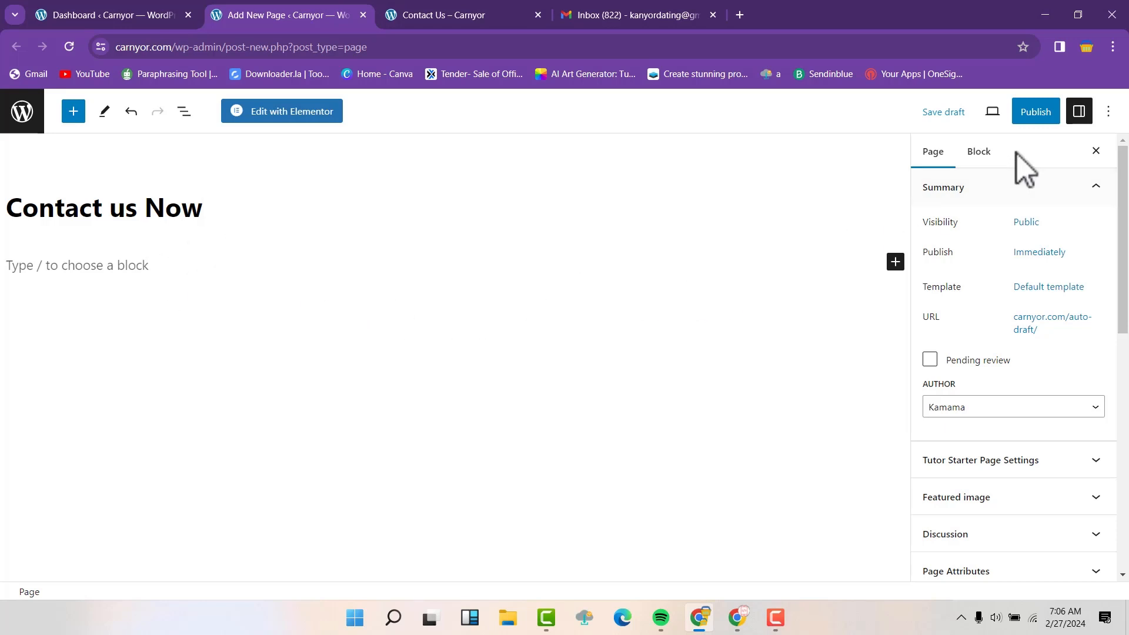
pyautogui.click(1041, 117)
pyautogui.click(1008, 118)
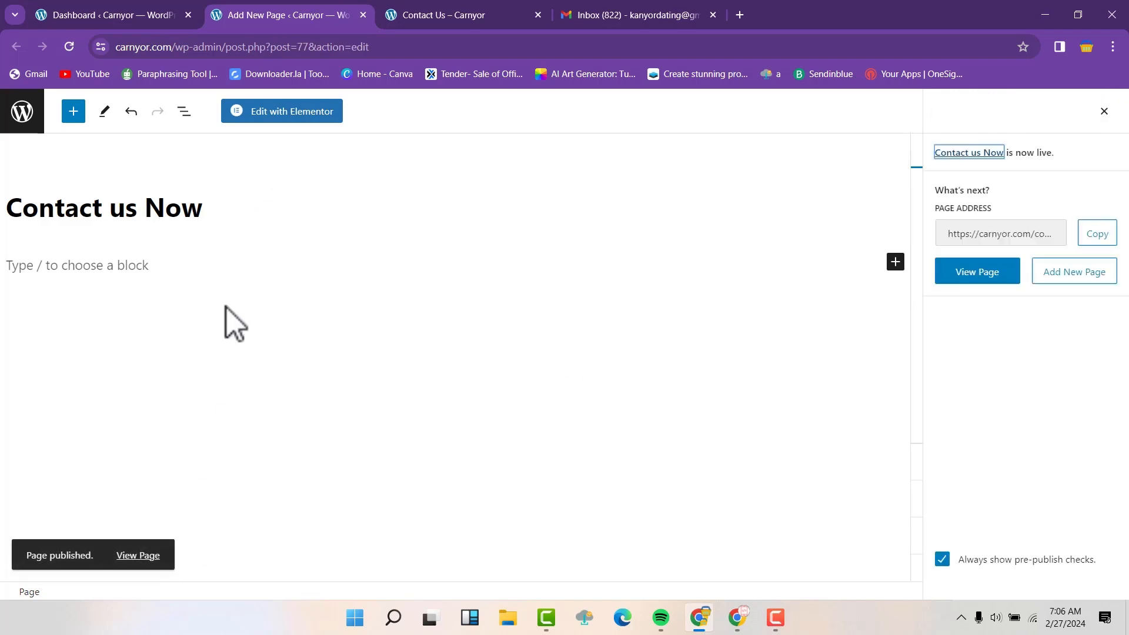
# - View the published Contact us Now page in a new browser tab
pyautogui.rightClick(134, 556)
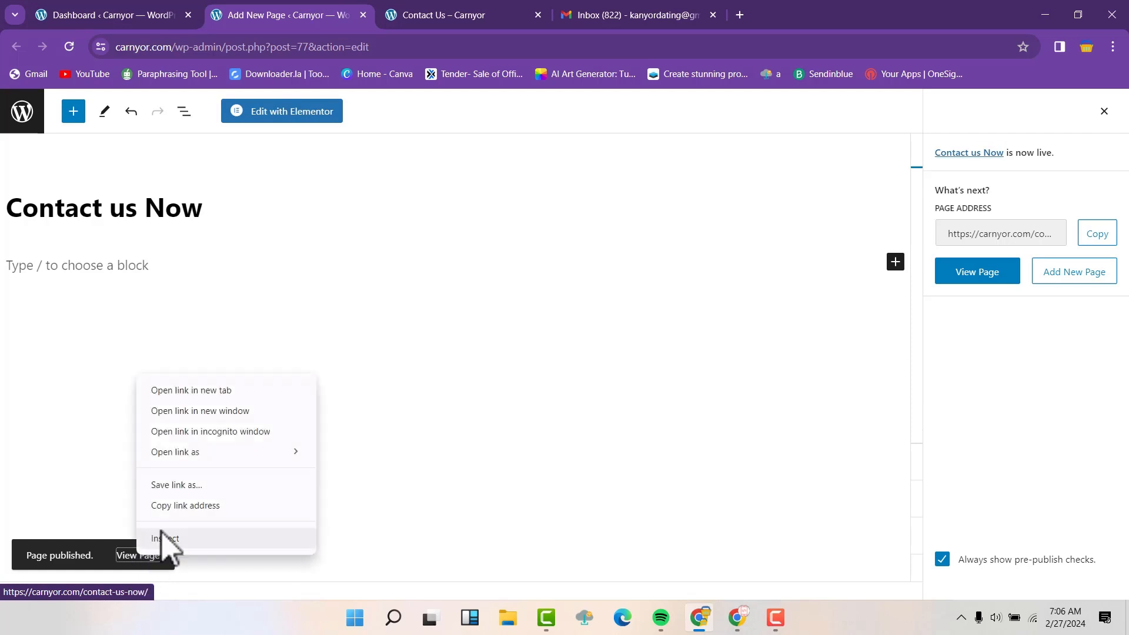
pyautogui.click(171, 390)
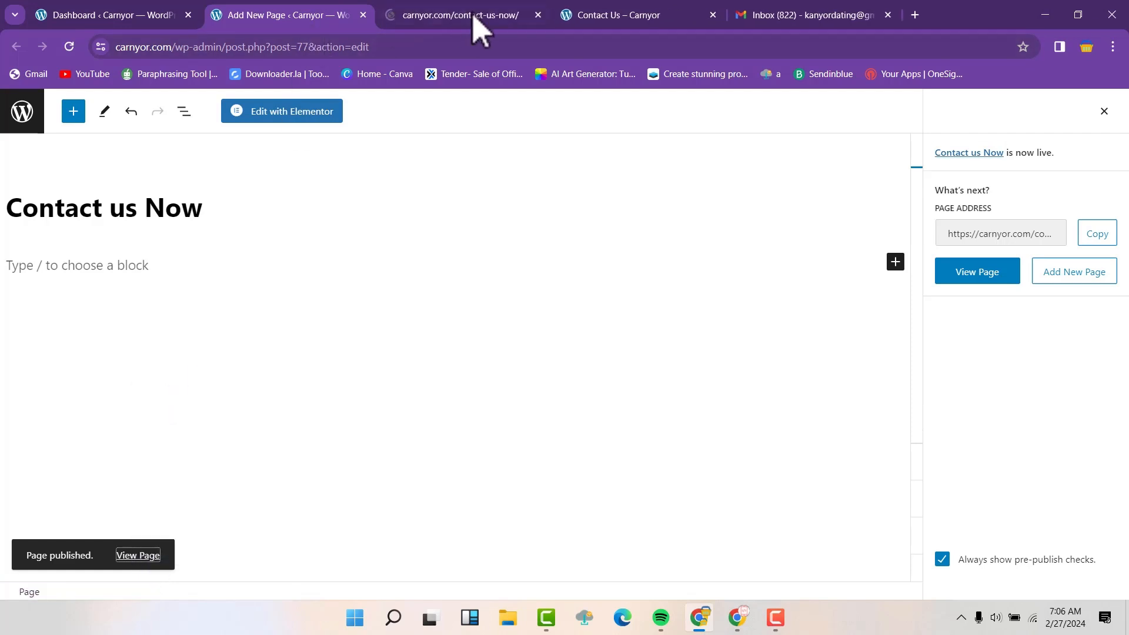
pyautogui.click(474, 15)
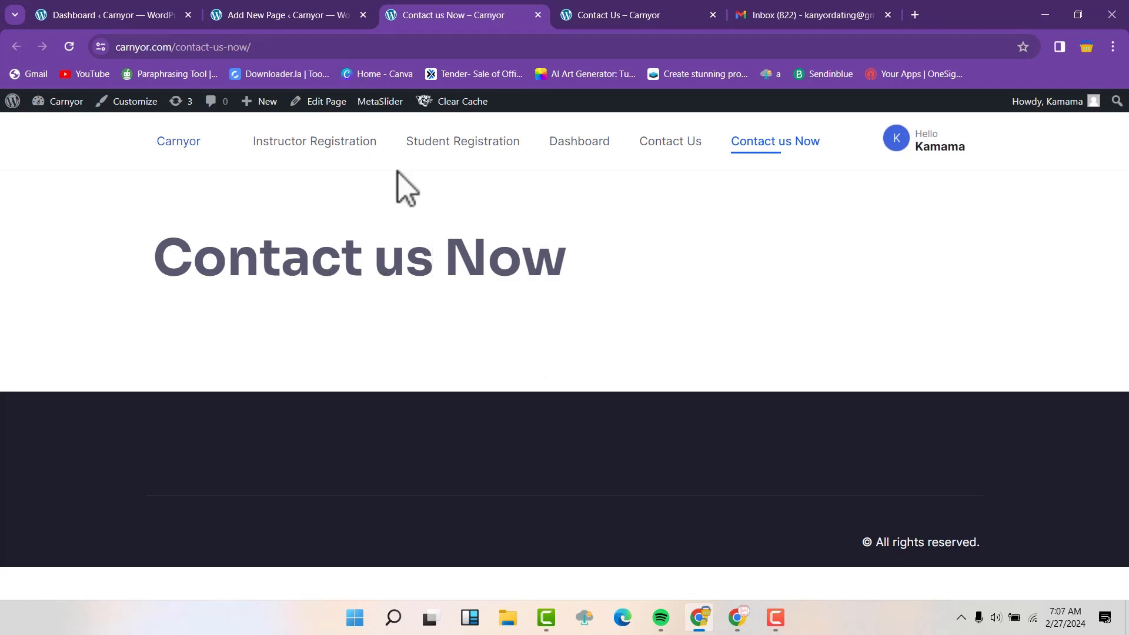
# - Open the Contact us Now page for editing with Elementor and add a single-column container with downward direction below the title
pyautogui.click(274, 16)
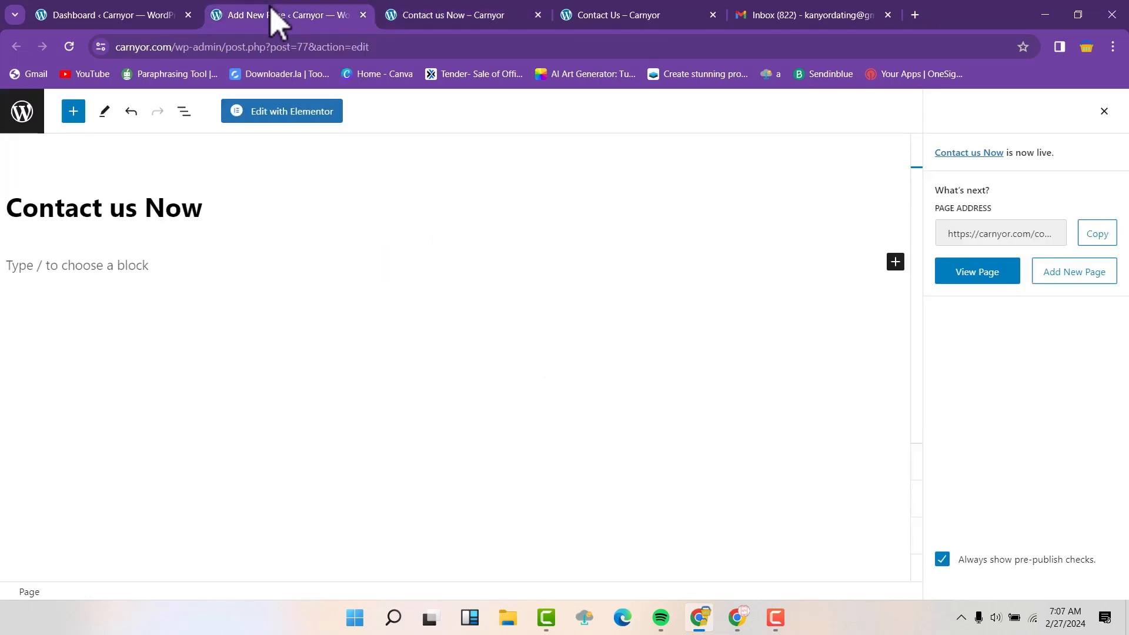
pyautogui.click(300, 115)
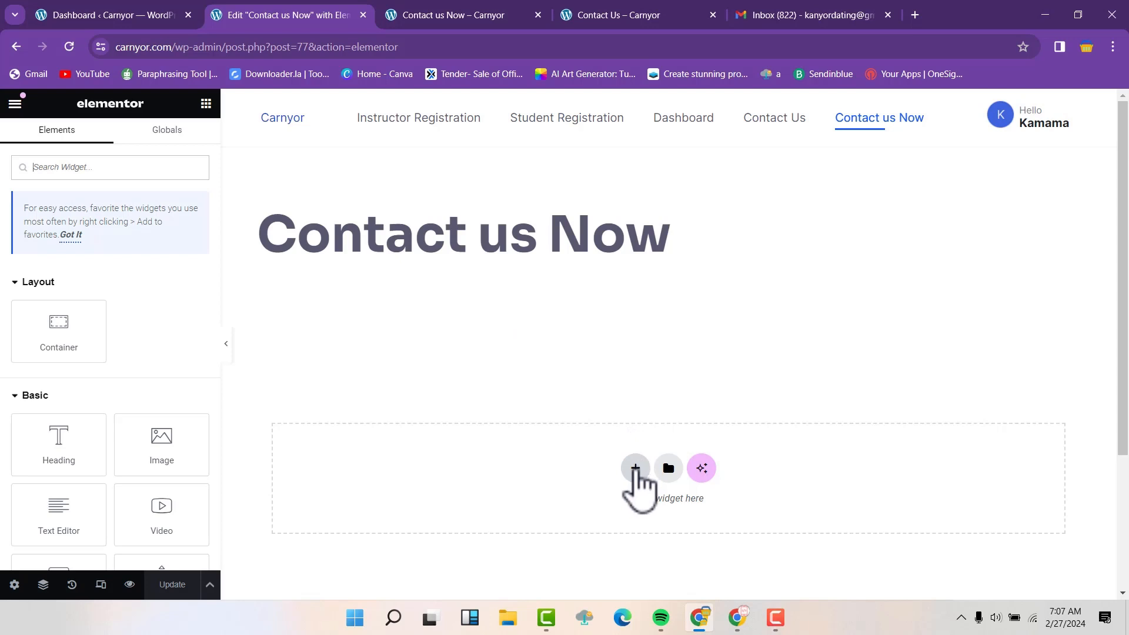
pyautogui.click(635, 469)
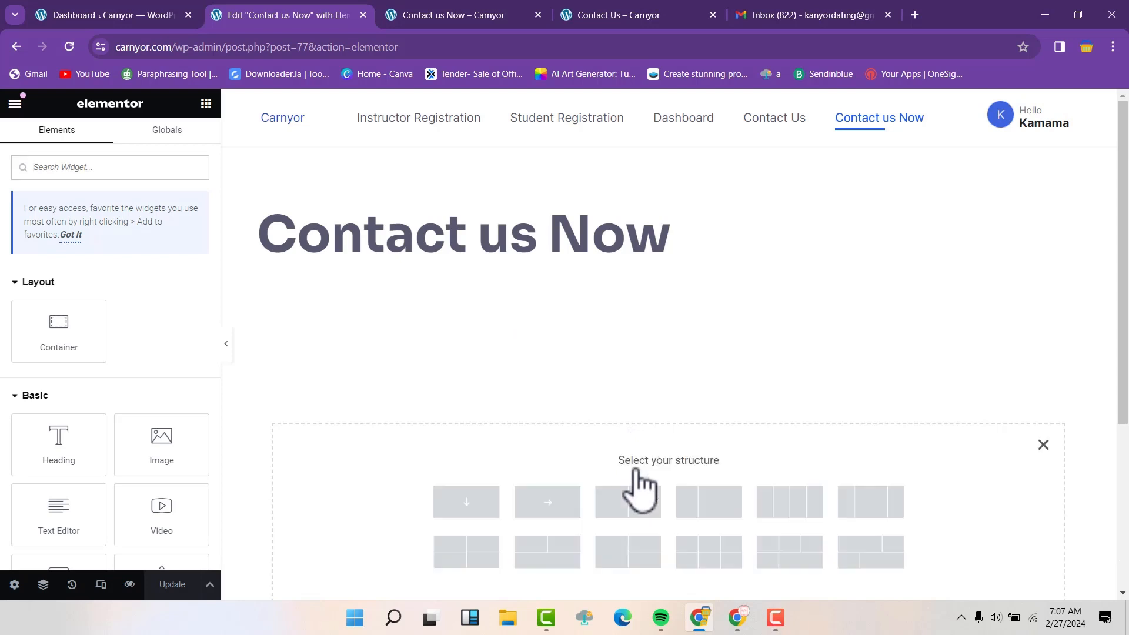
pyautogui.click(473, 506)
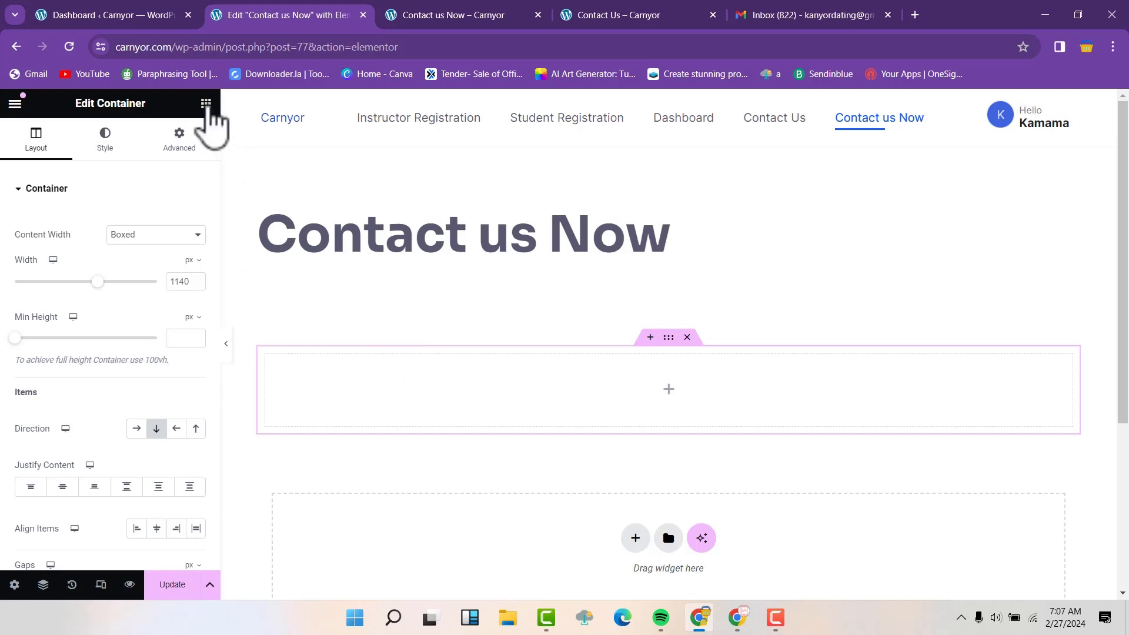
# - Search the widgets for "short" and place the Shortcode widget in the empty container
pyautogui.click(206, 103)
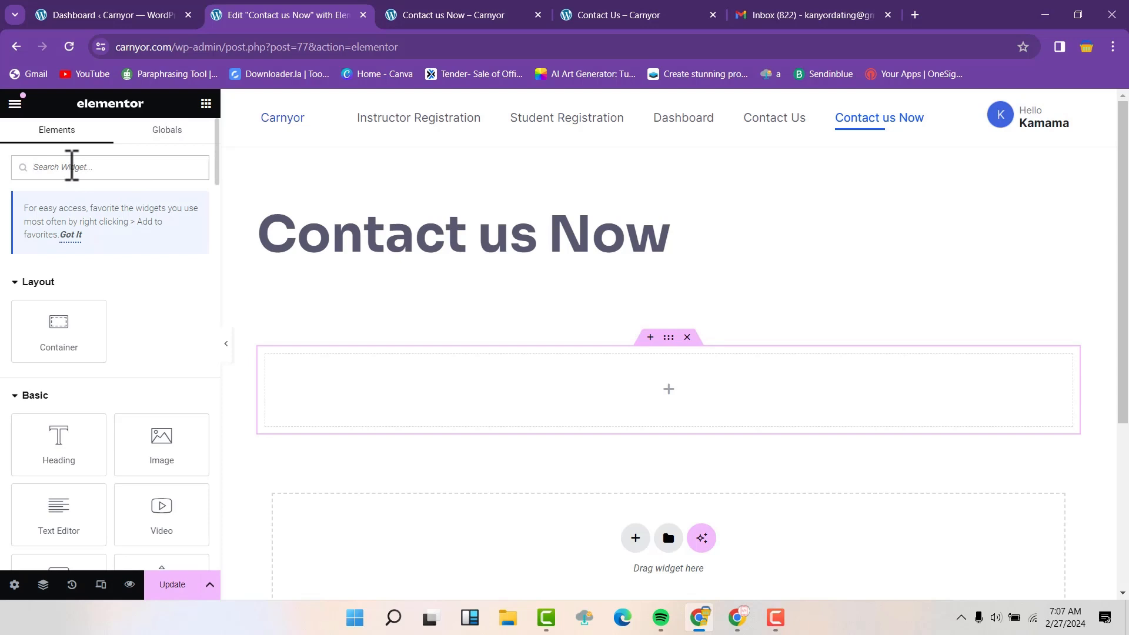
pyautogui.write('short')
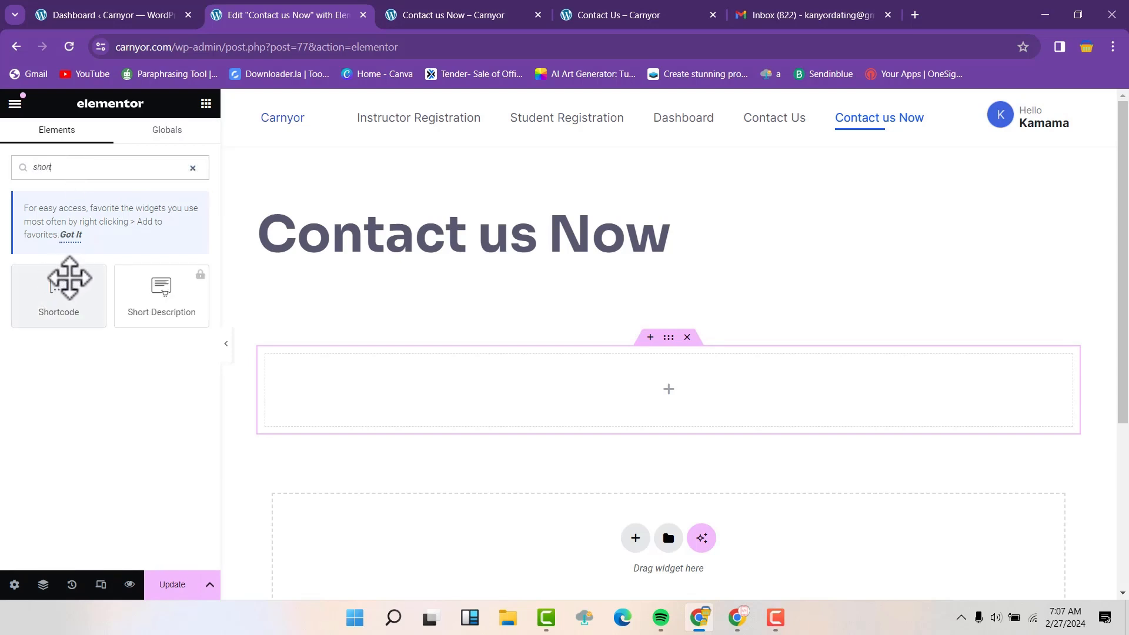
pyautogui.moveTo(65, 292); pyautogui.dragTo(352, 371)
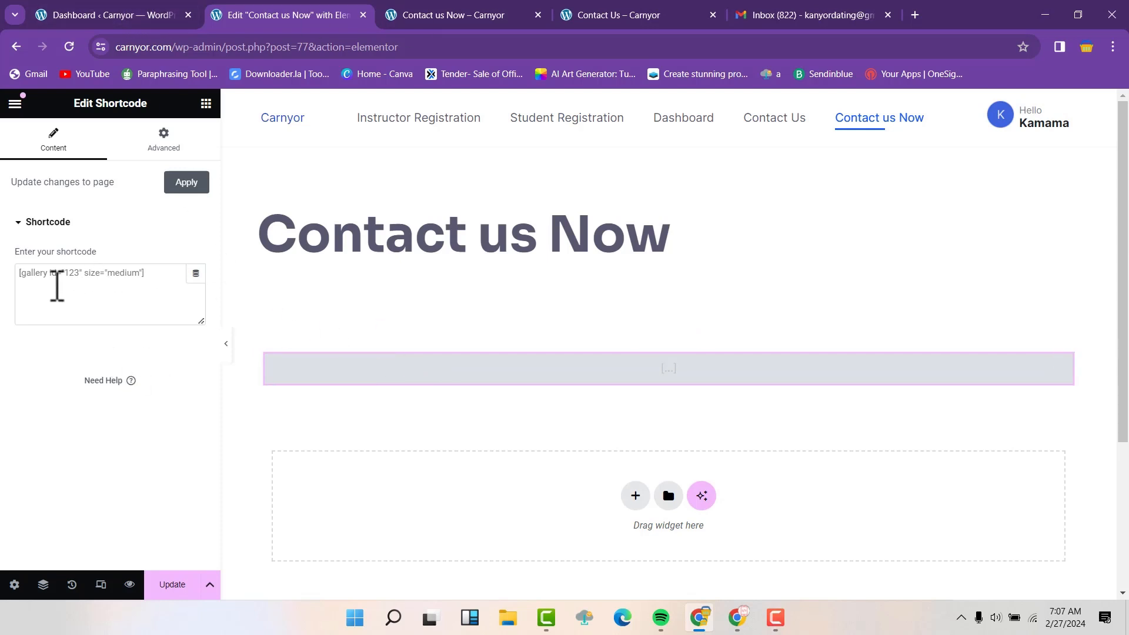
# - Paste the Contact Form 2 shortcode into the Shortcode widget, review the rendered form and update the page
pyautogui.rightClick(51, 284)
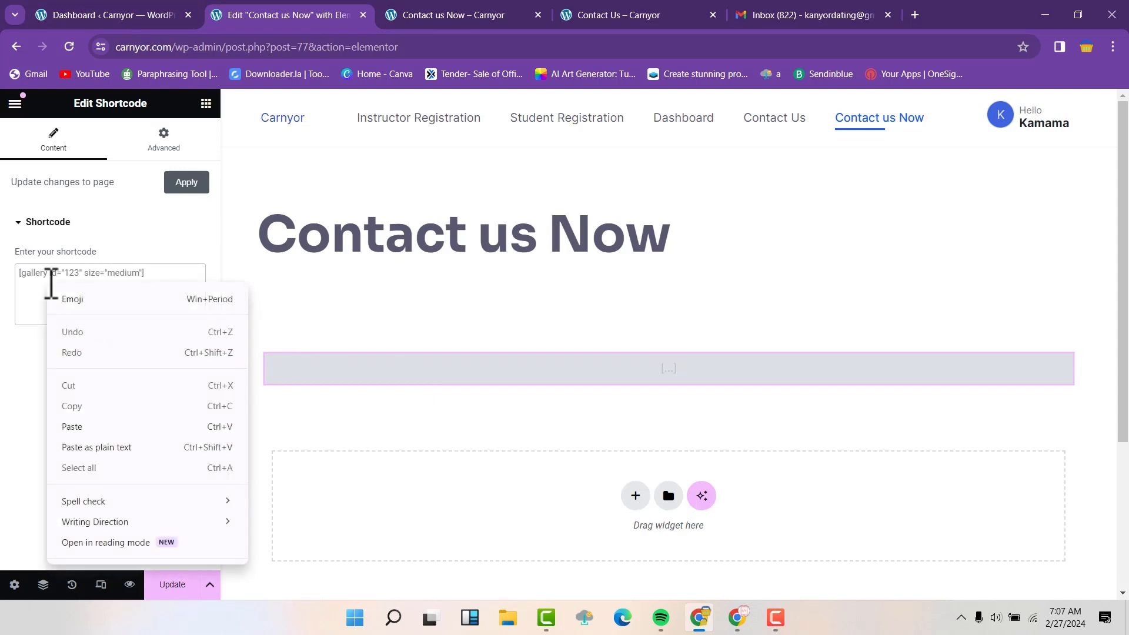
pyautogui.click(89, 425)
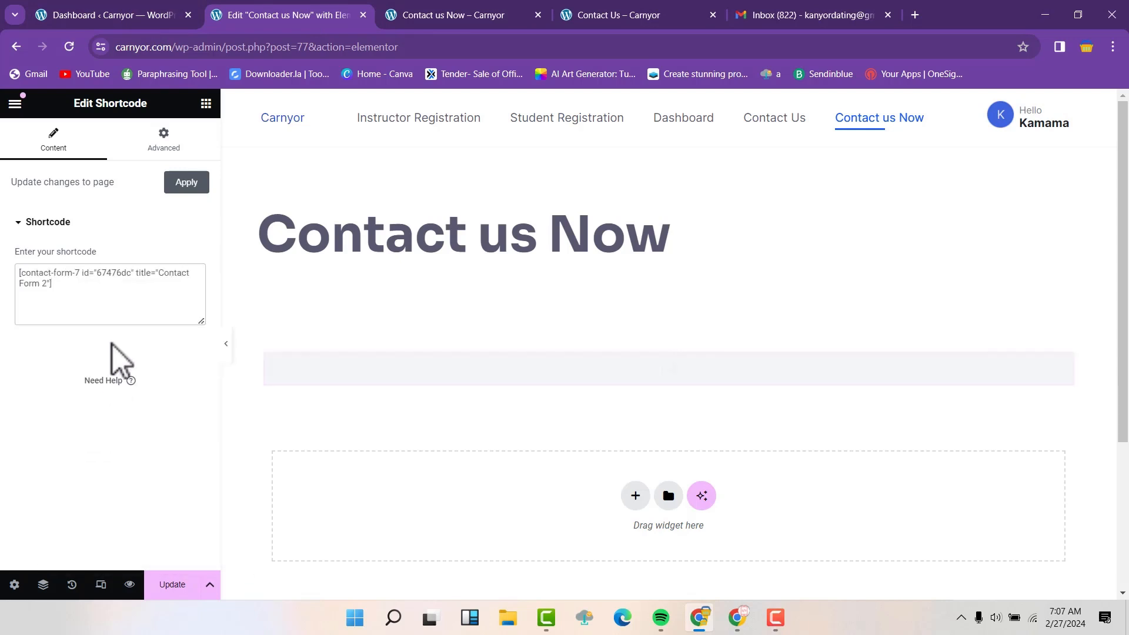
pyautogui.scroll(-5, 383, 294)
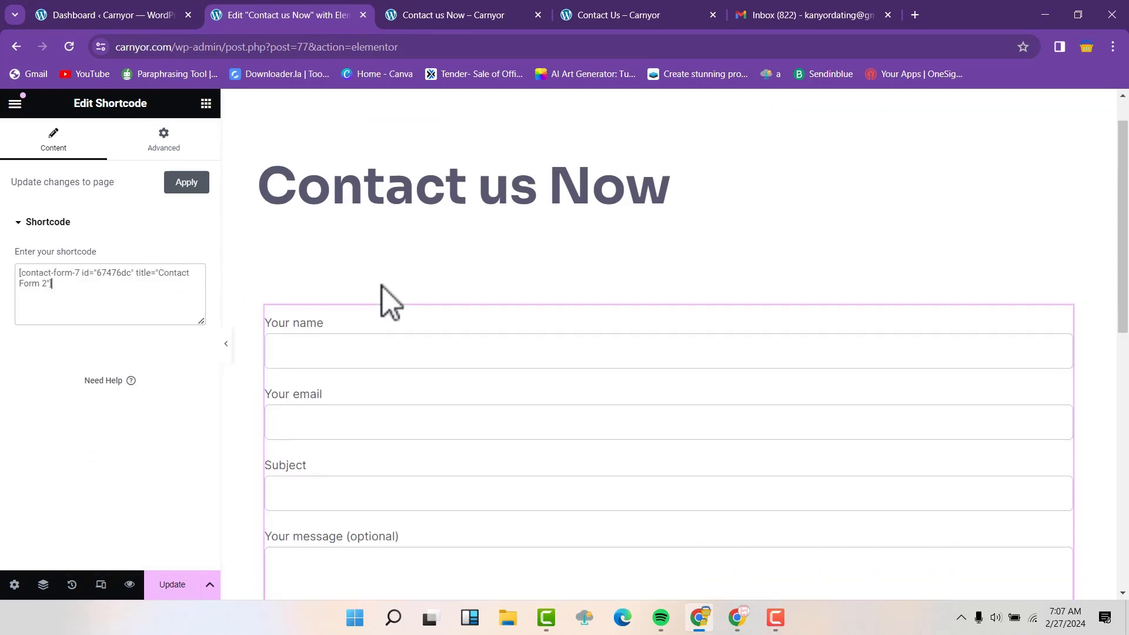
pyautogui.scroll(5, 408, 270)
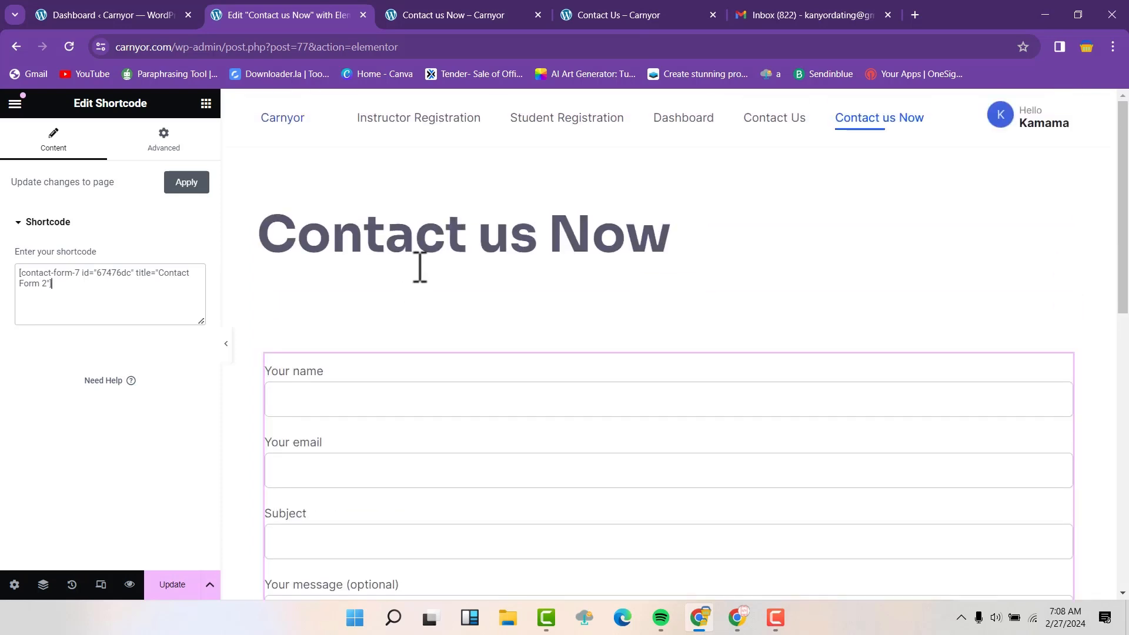
pyautogui.scroll(-6, 418, 264)
pyautogui.scroll(2, 419, 203)
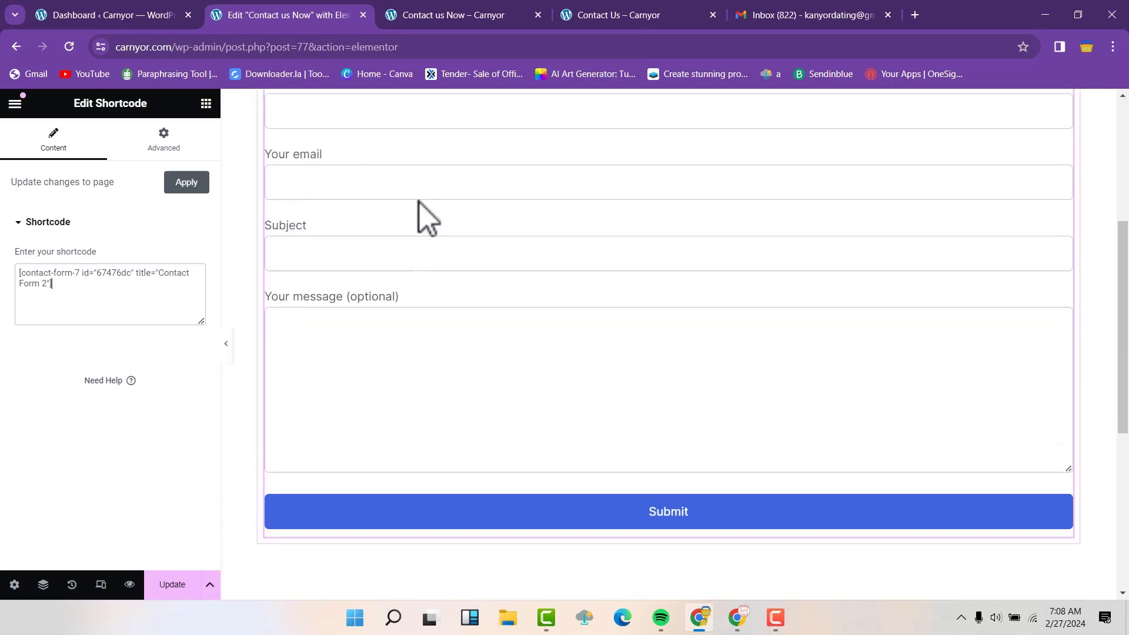
pyautogui.scroll(1, 470, 282)
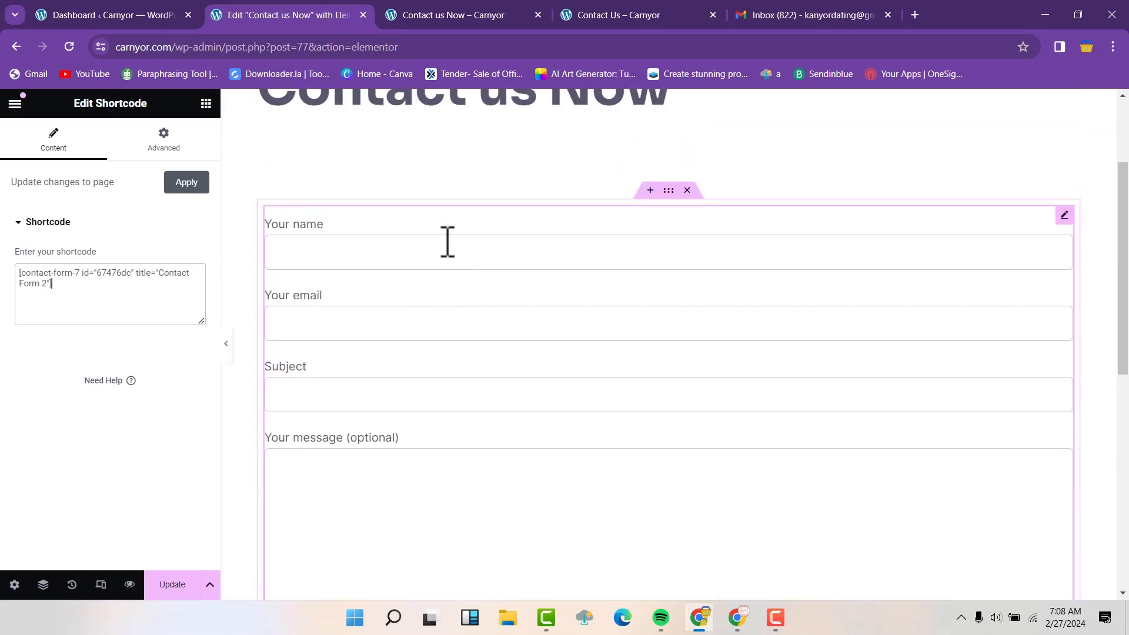
pyautogui.scroll(-4, 406, 282)
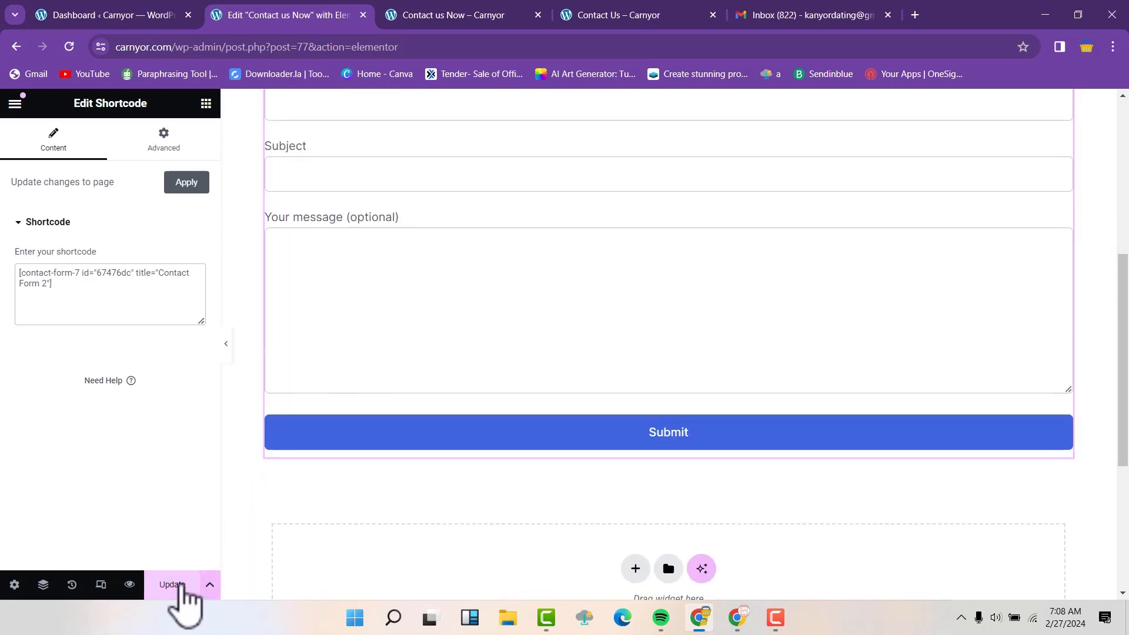
pyautogui.click(180, 585)
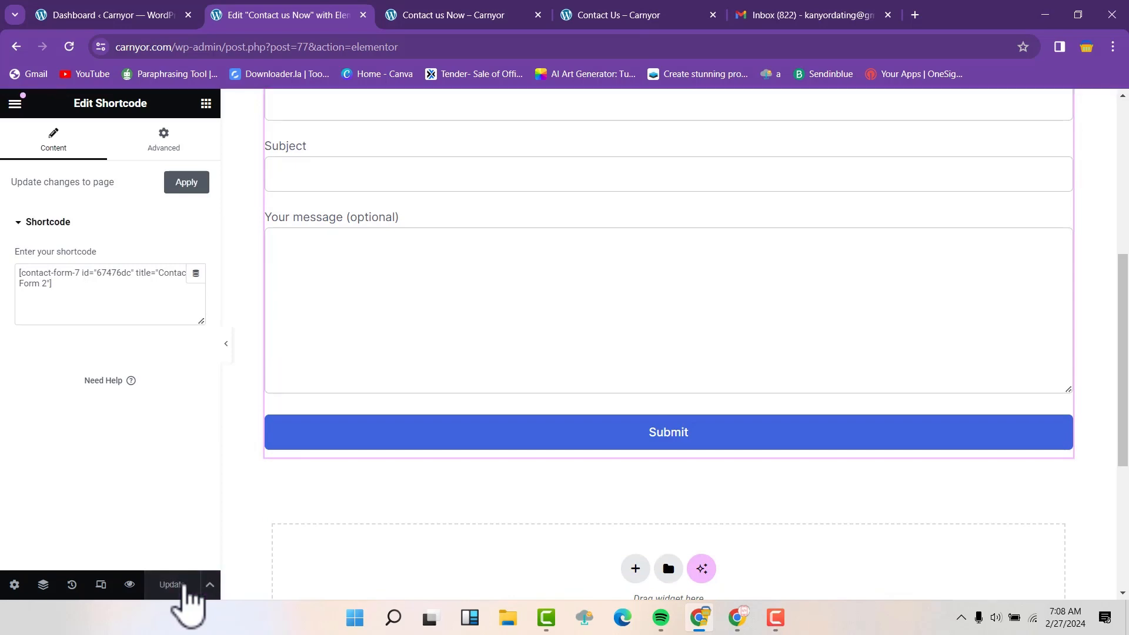
pyautogui.scroll(4, 423, 335)
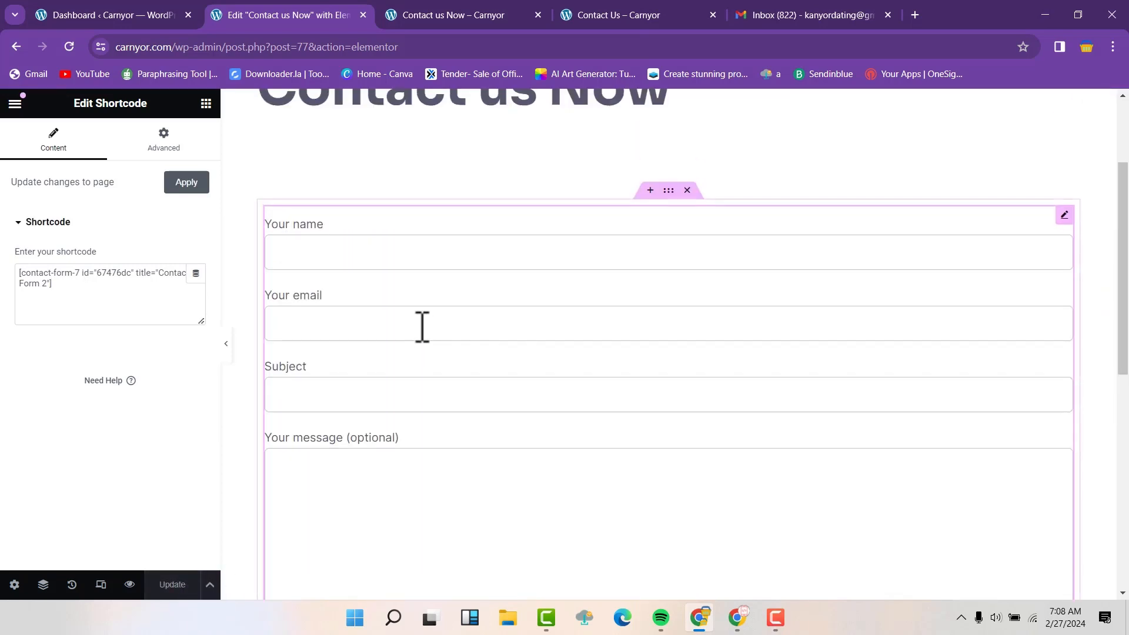
# - Set the Shortcode widget's margin to 4 px on all sides, check the form in the canvas and update the page
pyautogui.click(165, 147)
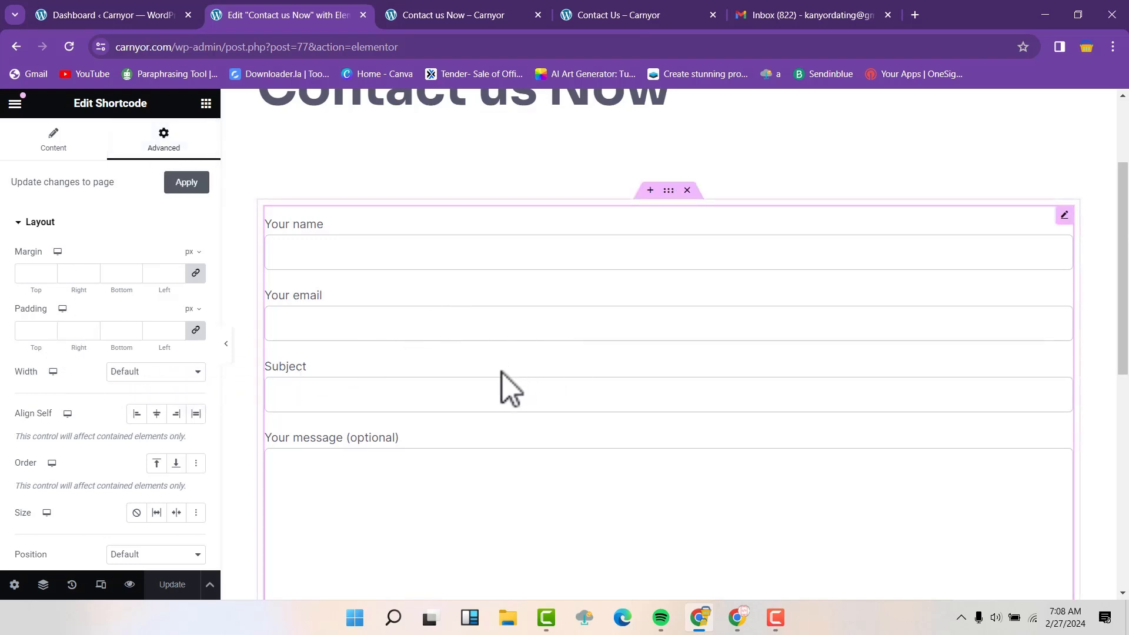
pyautogui.click(49, 271)
pyautogui.click(49, 271)
pyautogui.click(50, 271)
pyautogui.click(49, 271)
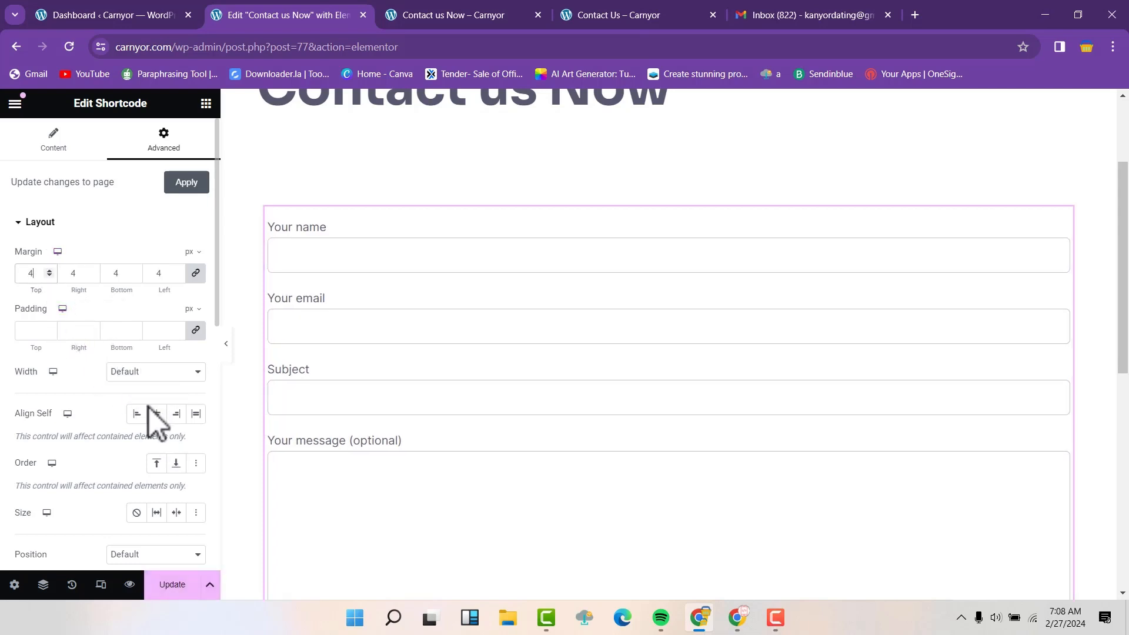
pyautogui.scroll(-4, 119, 443)
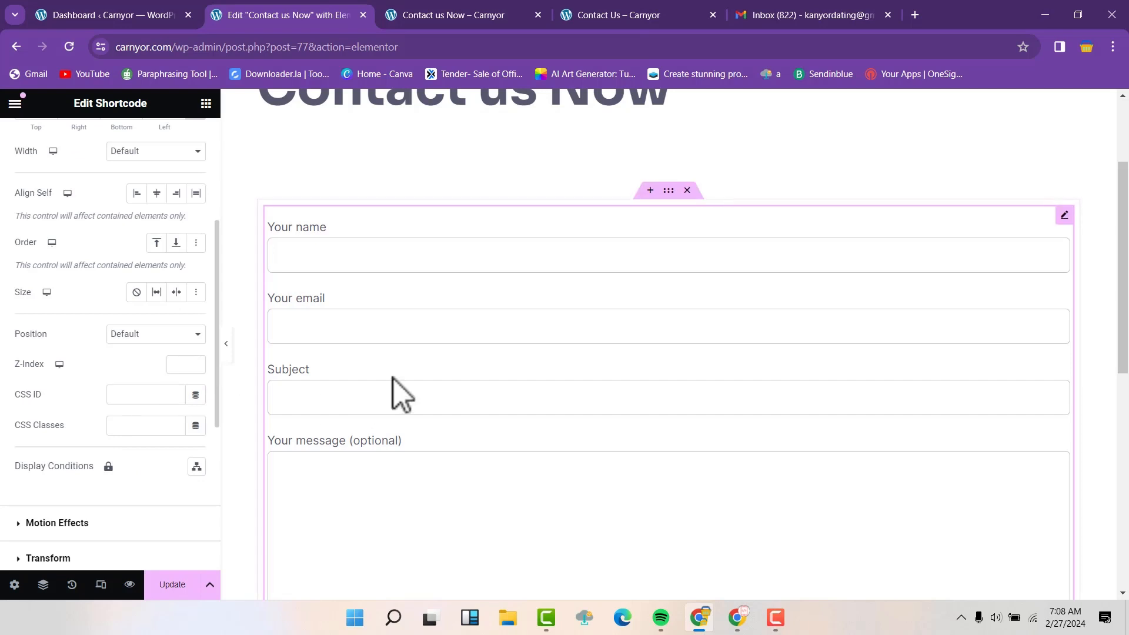
pyautogui.scroll(-2, 393, 379)
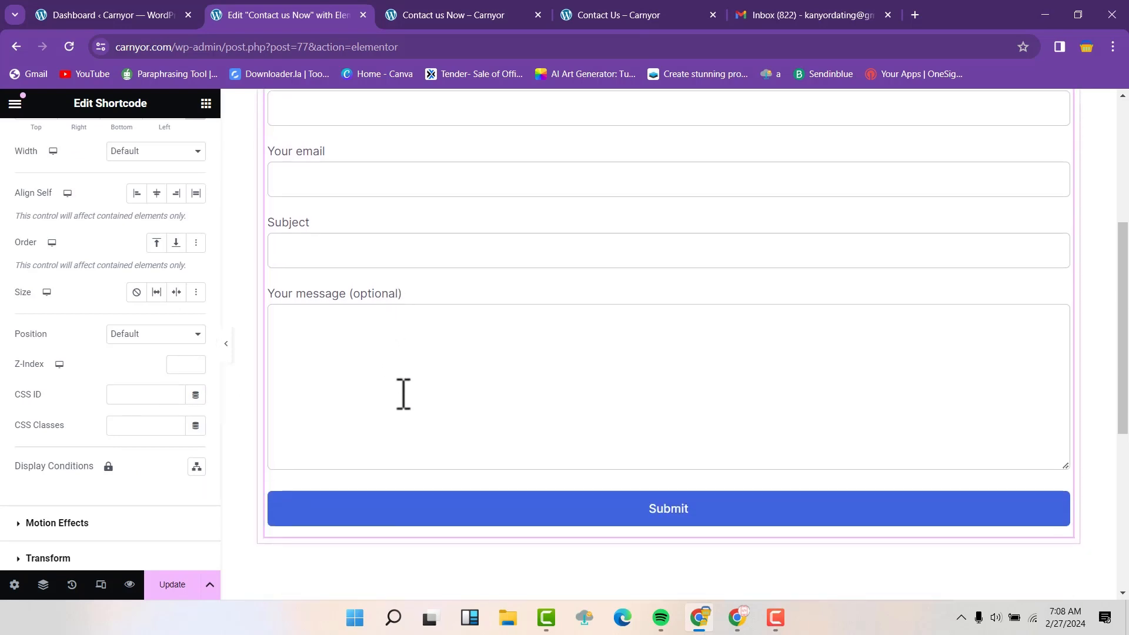
pyautogui.scroll(3, 403, 394)
pyautogui.scroll(-1, 428, 335)
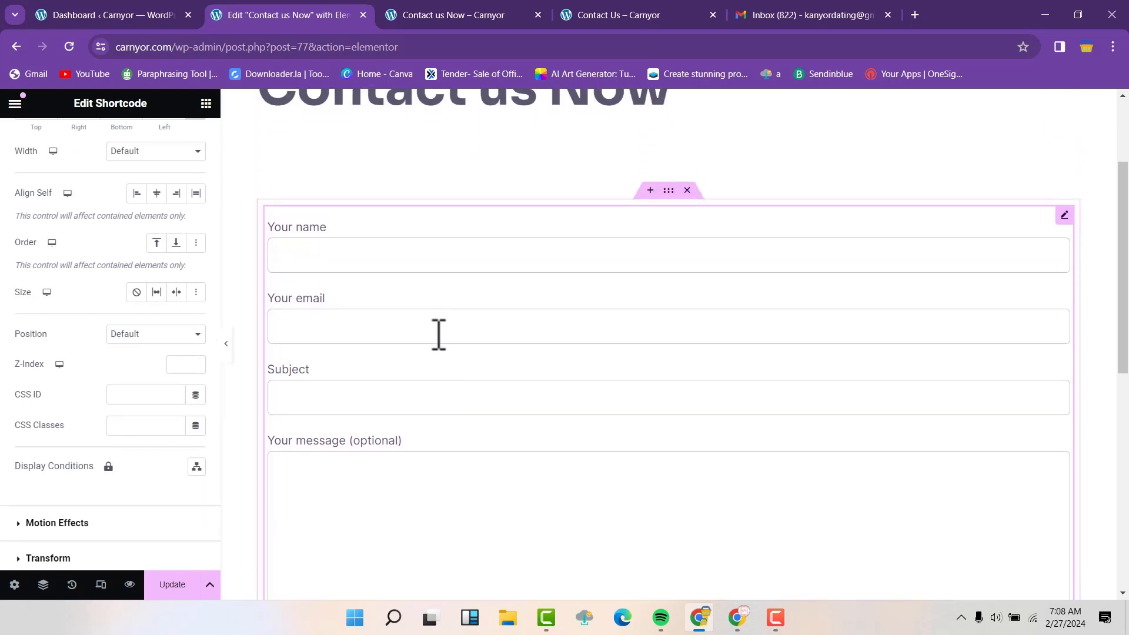
pyautogui.click(172, 588)
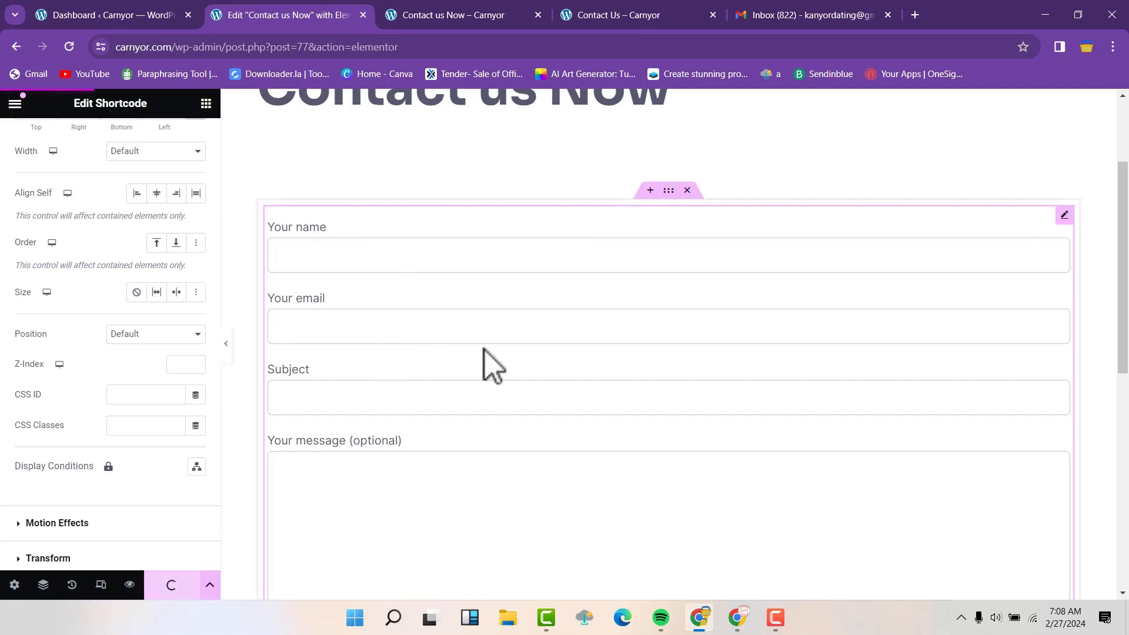
pyautogui.scroll(1, 474, 371)
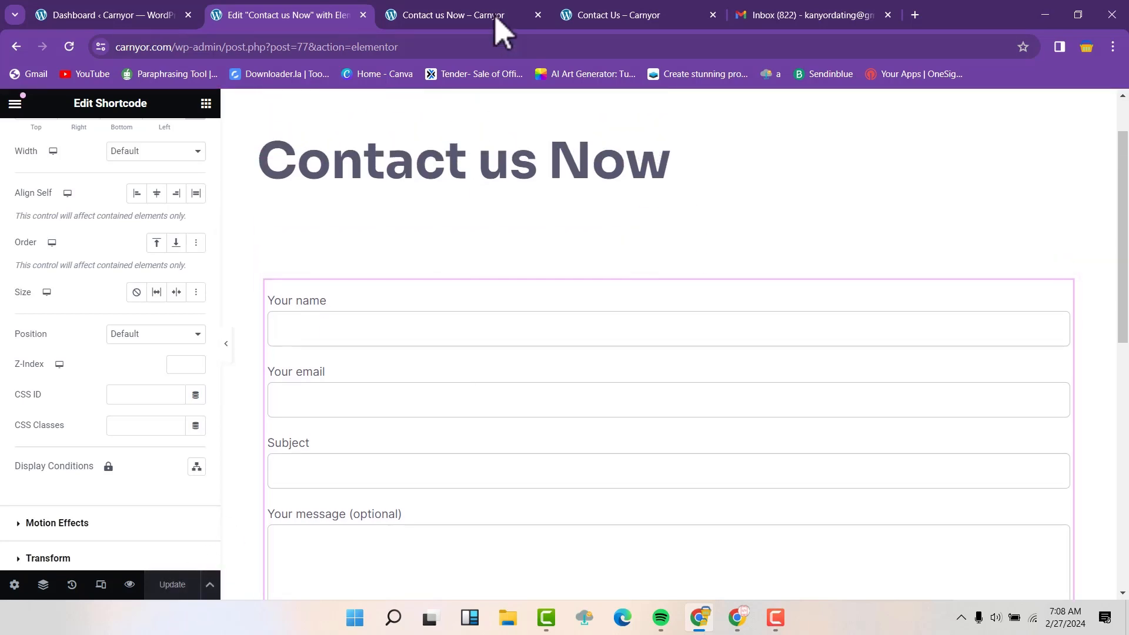
# - Reload the published Contact us Now page and examine the embedded form from the title to the submit area
pyautogui.click(470, 15)
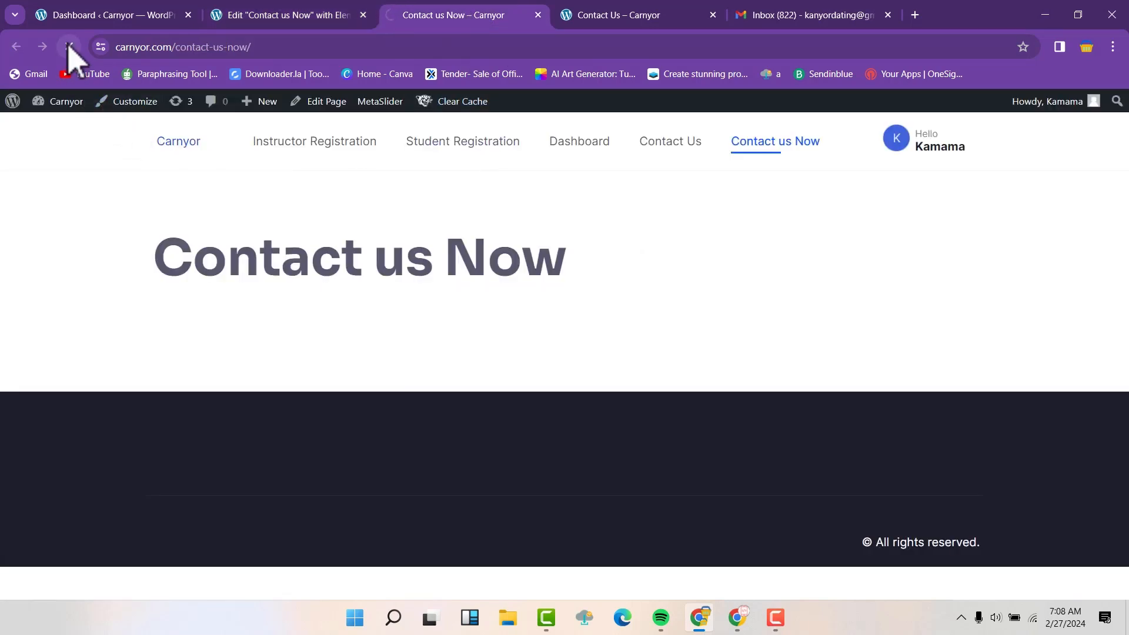
pyautogui.scroll(-4, 412, 273)
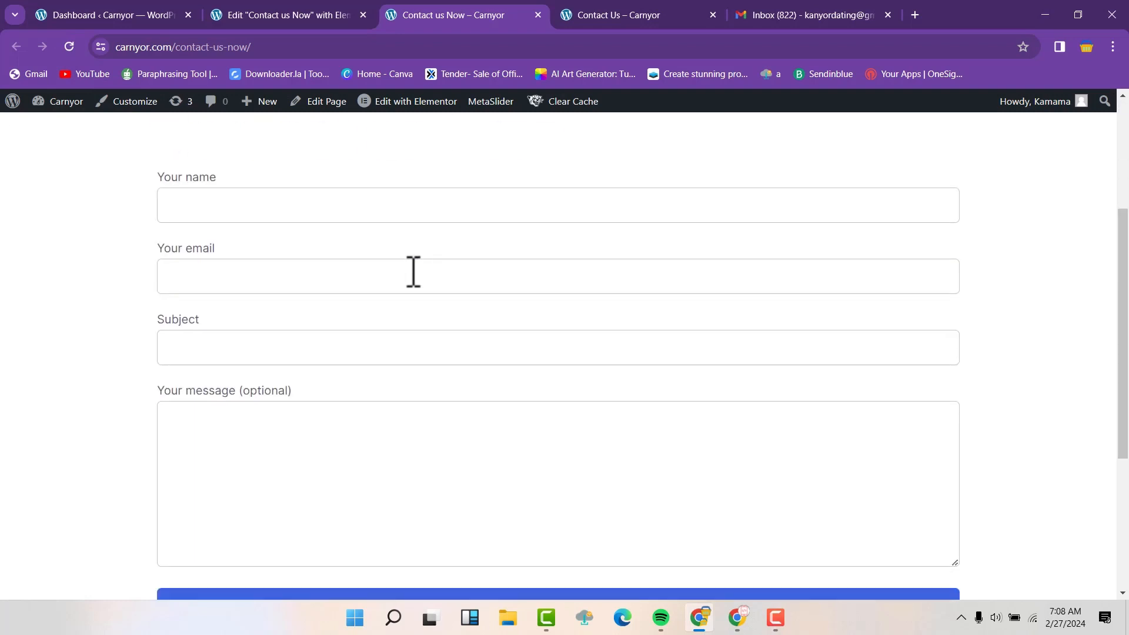
pyautogui.scroll(-4, 414, 271)
pyautogui.scroll(3, 404, 260)
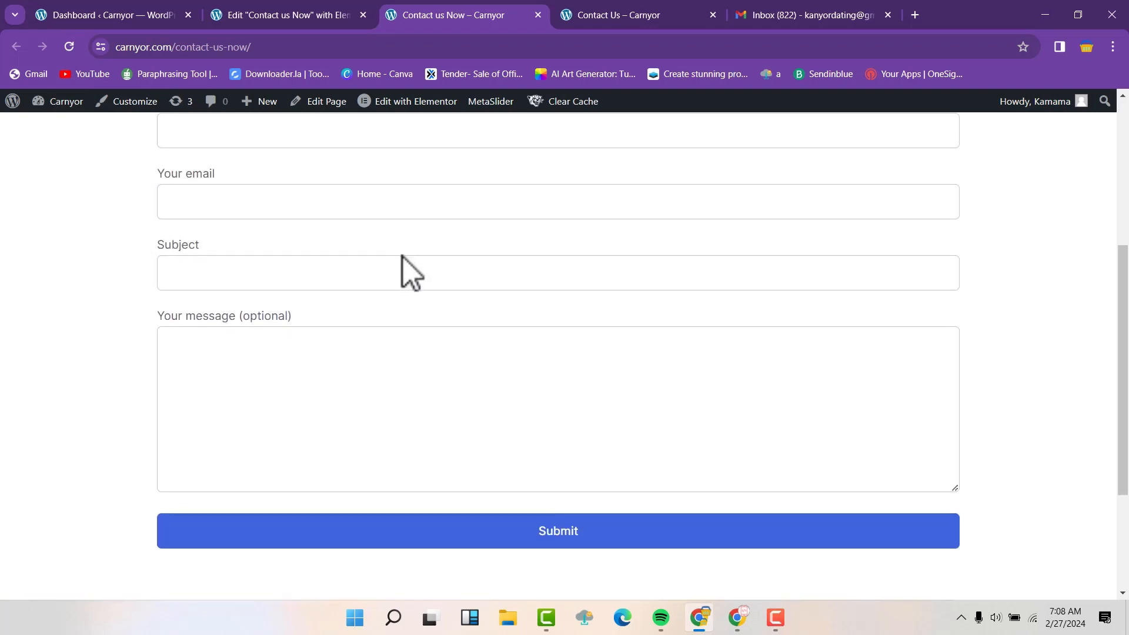
pyautogui.scroll(-3, 403, 258)
pyautogui.scroll(7, 400, 252)
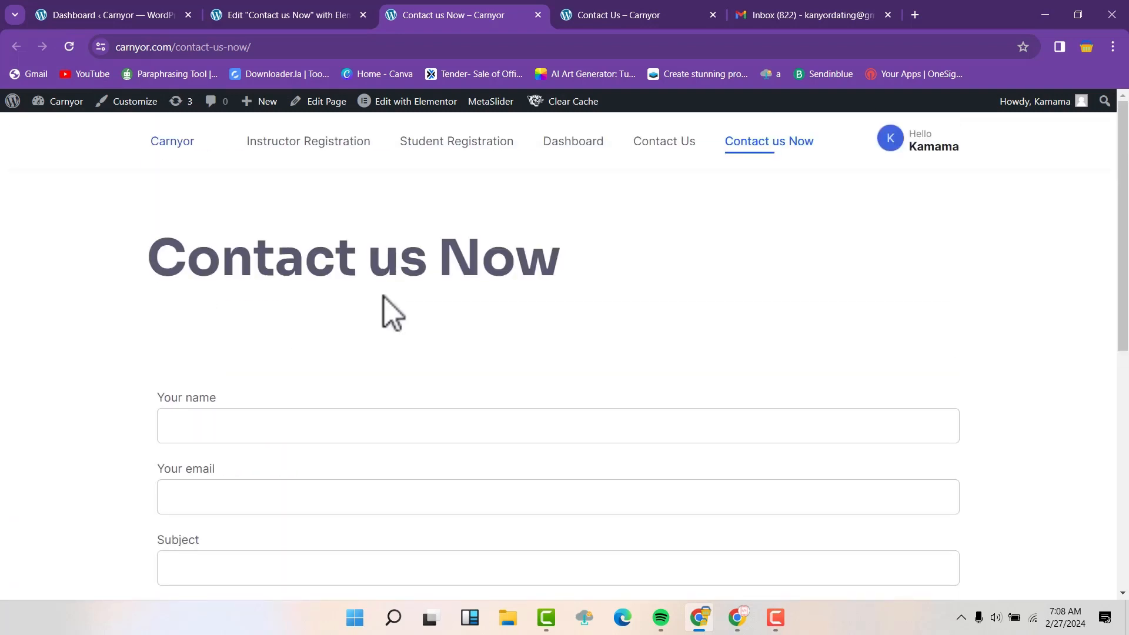
pyautogui.scroll(-8, 385, 295)
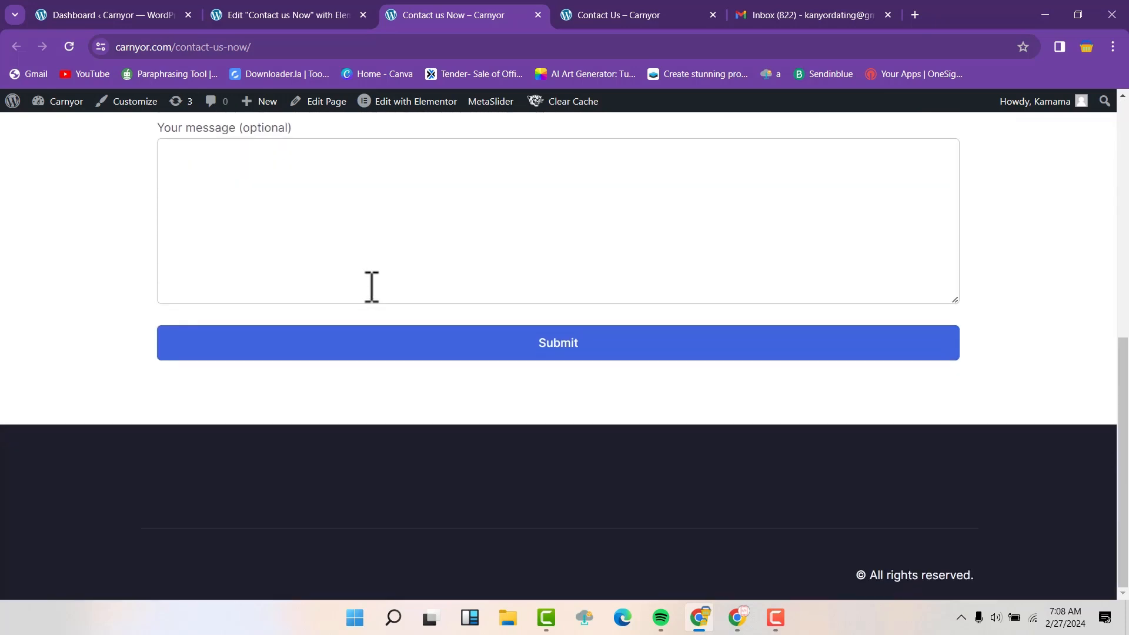
pyautogui.scroll(4, 369, 282)
pyautogui.scroll(-5, 369, 286)
pyautogui.scroll(4, 368, 287)
pyautogui.scroll(4, 369, 287)
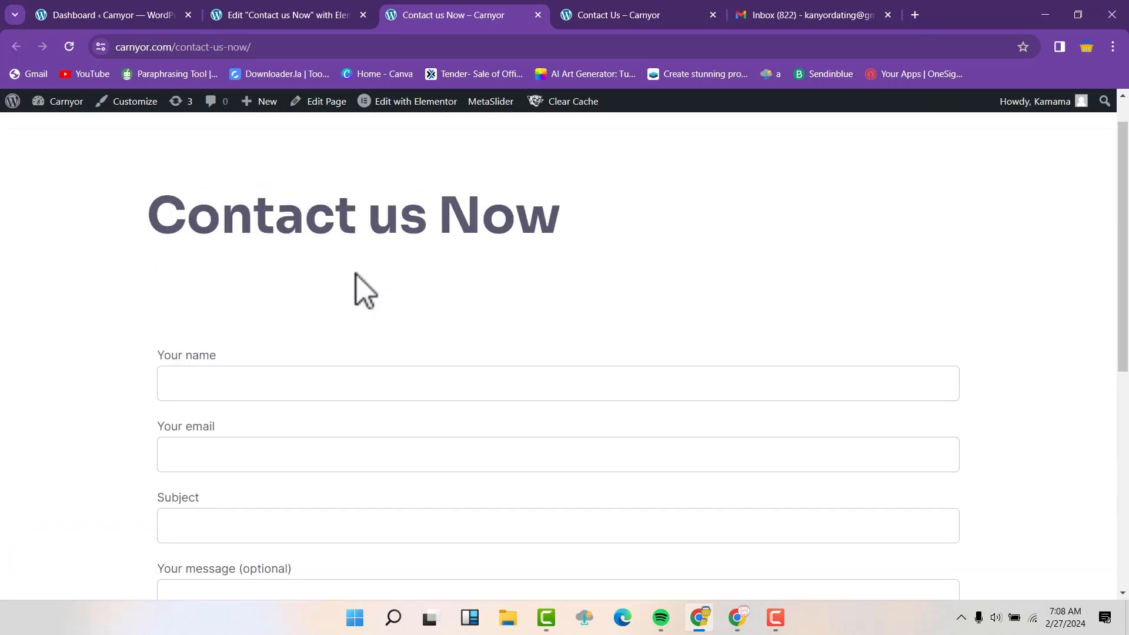
pyautogui.scroll(-1, 353, 277)
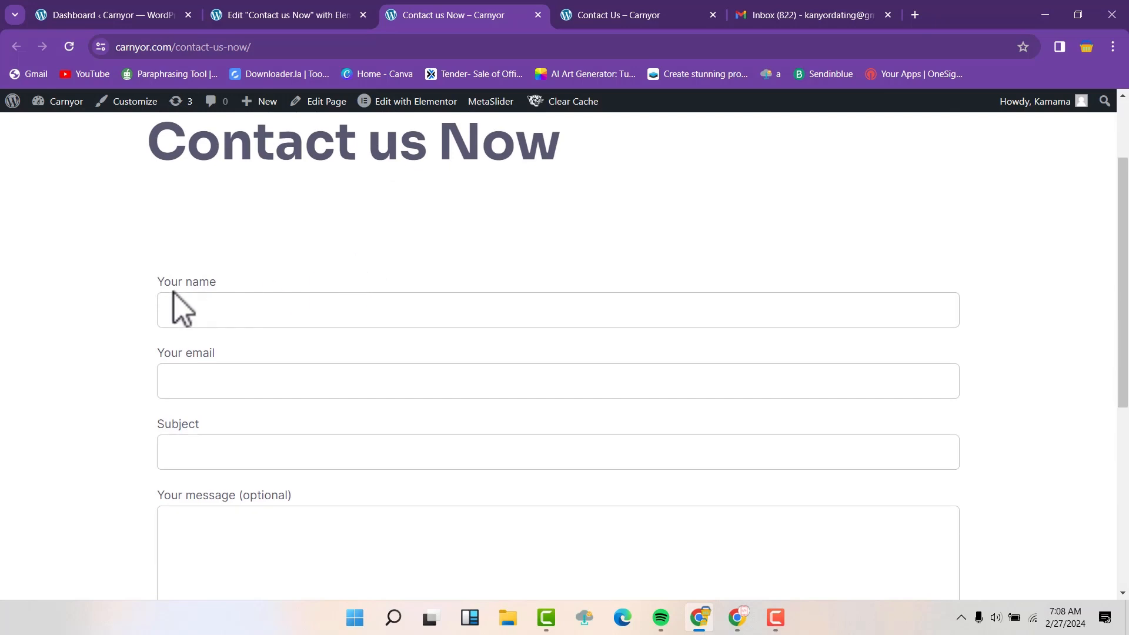
# - Fill in the sender's name and email on the published form using the saved autofill suggestions
pyautogui.click(220, 310)
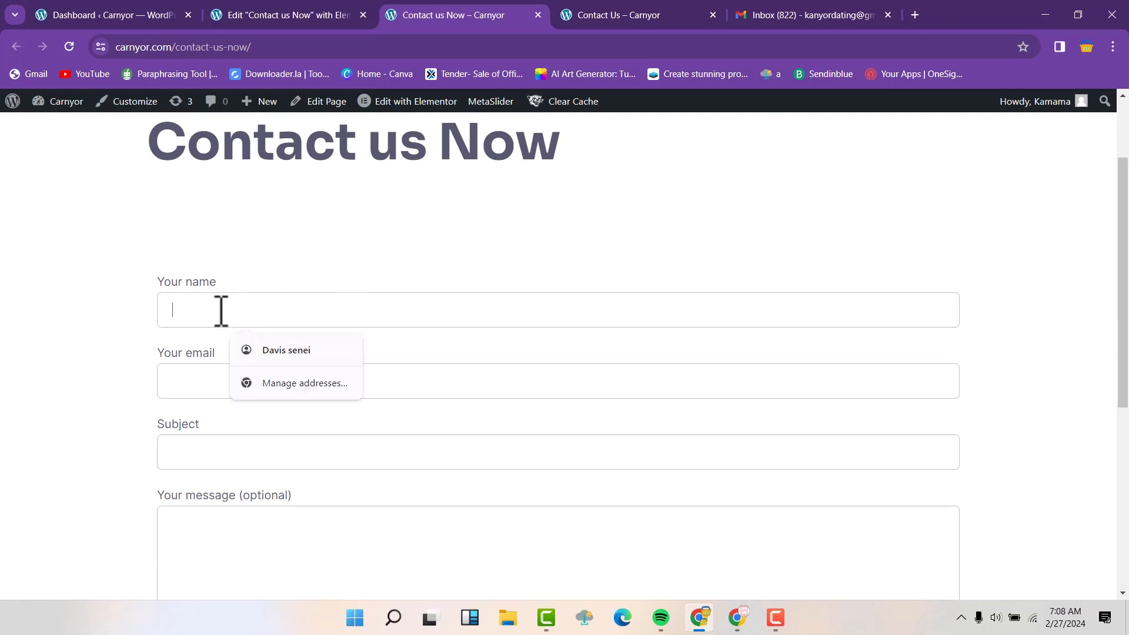
pyautogui.click(295, 353)
pyautogui.click(234, 380)
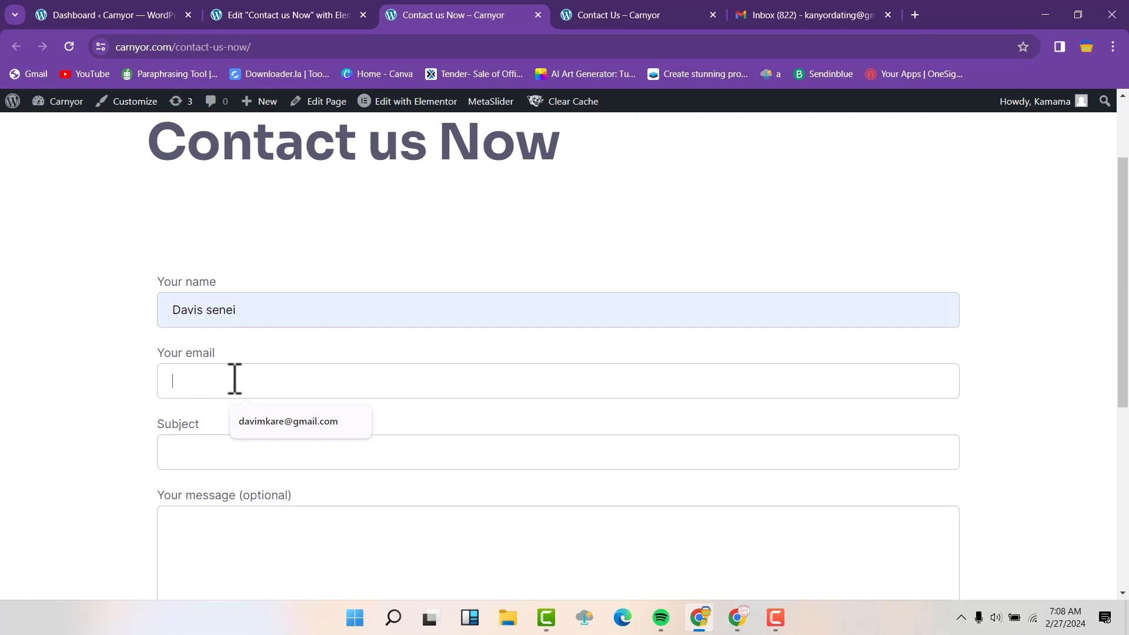
pyautogui.click(285, 423)
# - Enter the subject "Another Test" and the message "Another test again", and submit the form
pyautogui.scroll(-2, 272, 438)
pyautogui.click(230, 303)
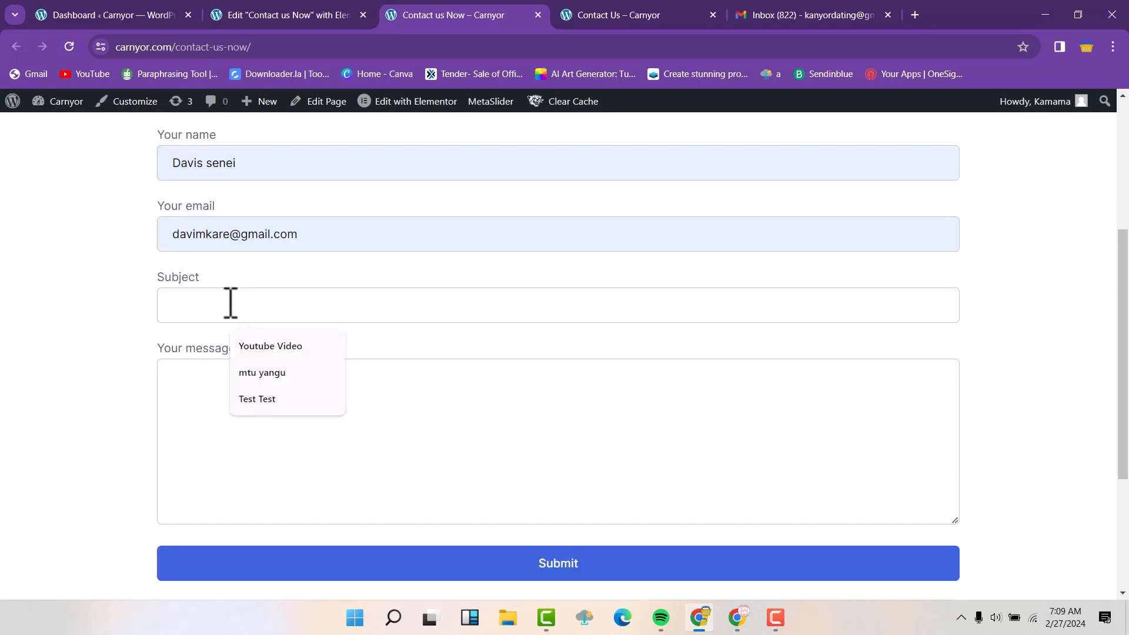
pyautogui.write('Another Test')
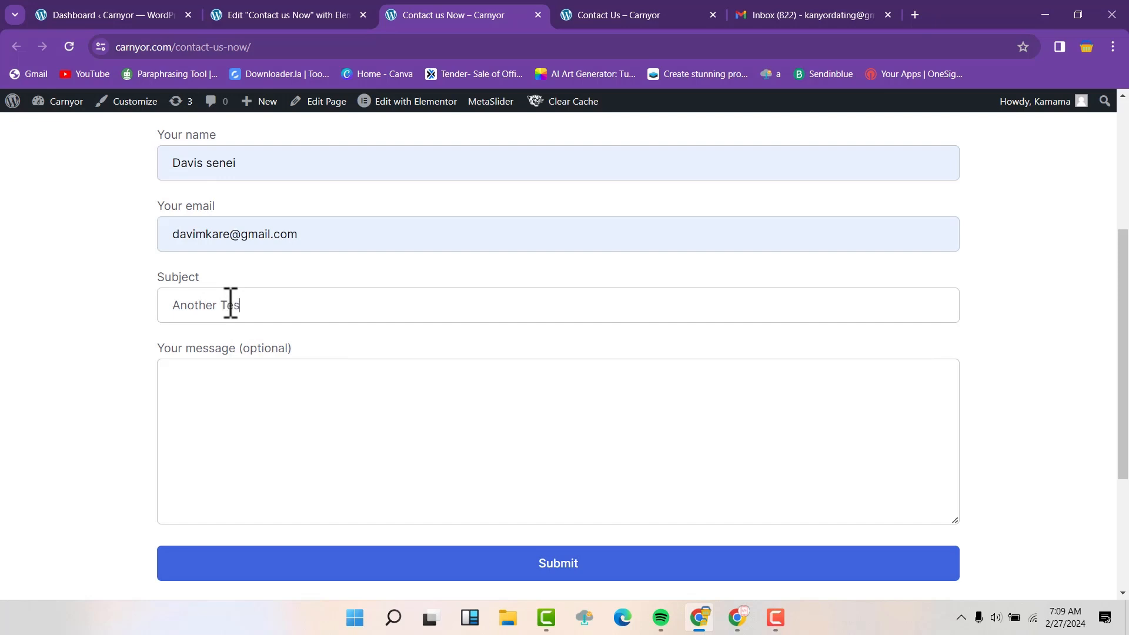
pyautogui.click(259, 415)
pyautogui.write('Another test again')
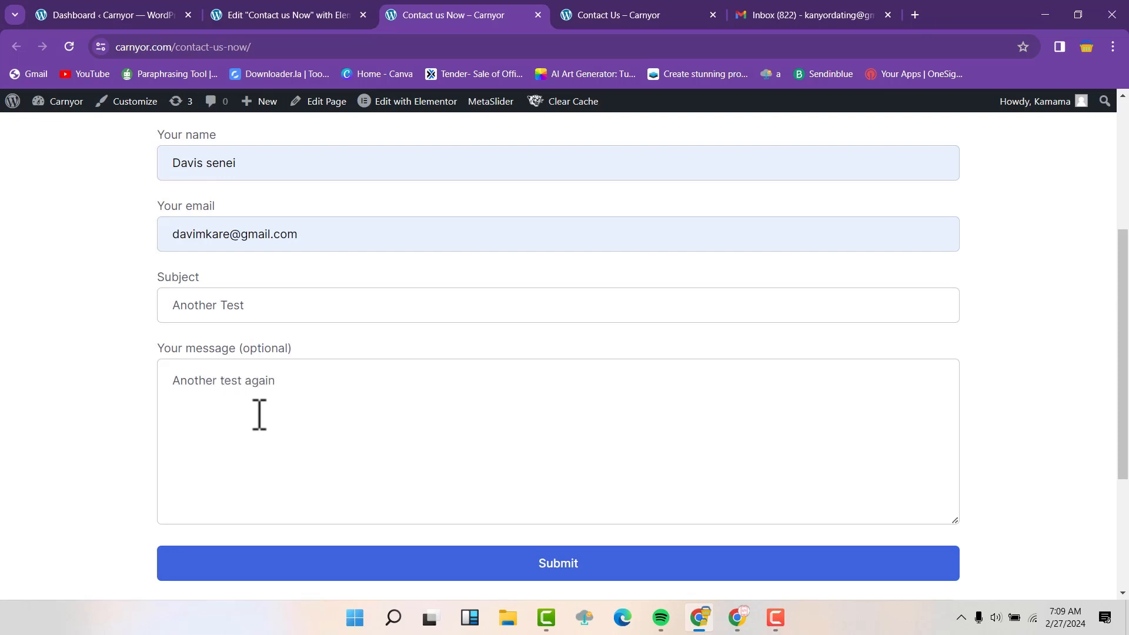
pyautogui.scroll(-1, 281, 409)
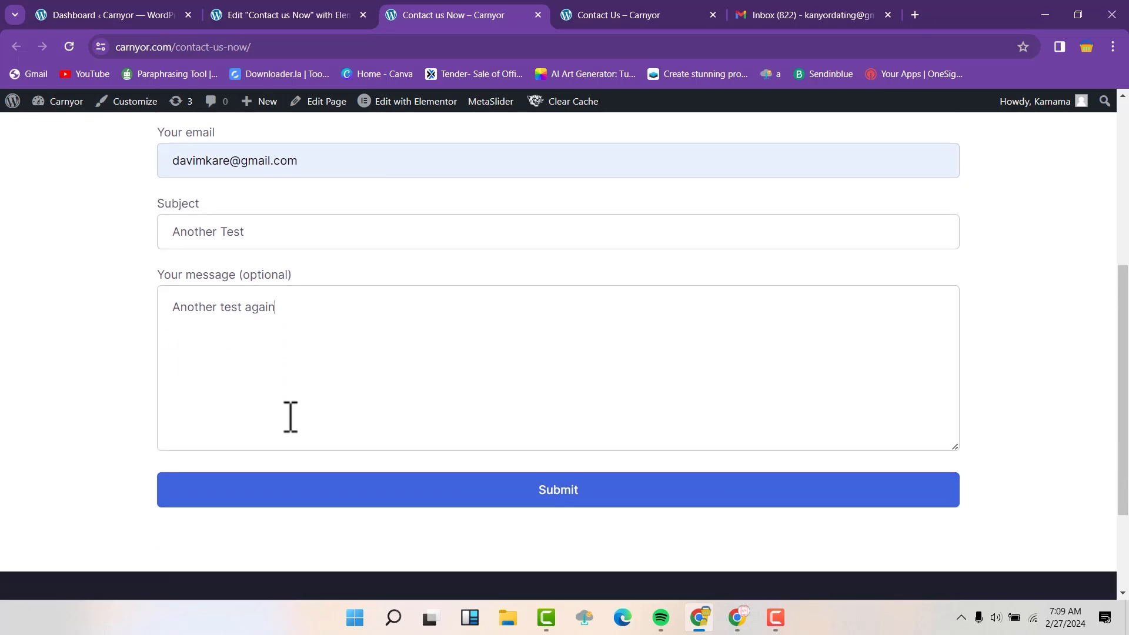
pyautogui.click(416, 493)
pyautogui.scroll(-2, 421, 504)
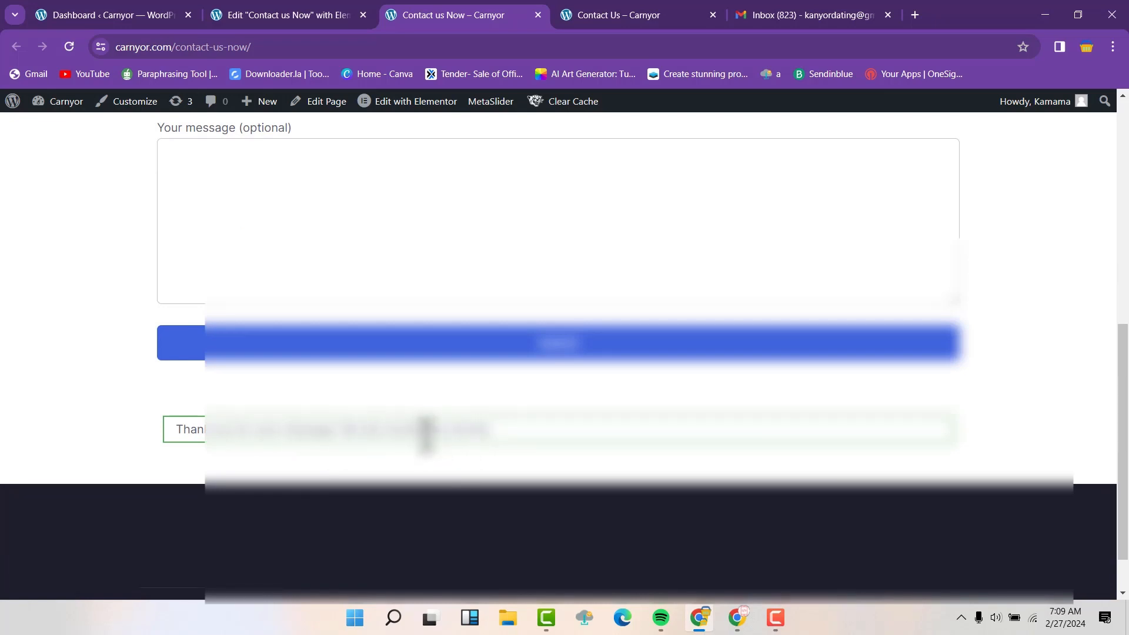
# - Switch to Gmail to read the Carnyor "Another Test" notification email, and return to the published Contact Us page
pyautogui.click(796, 18)
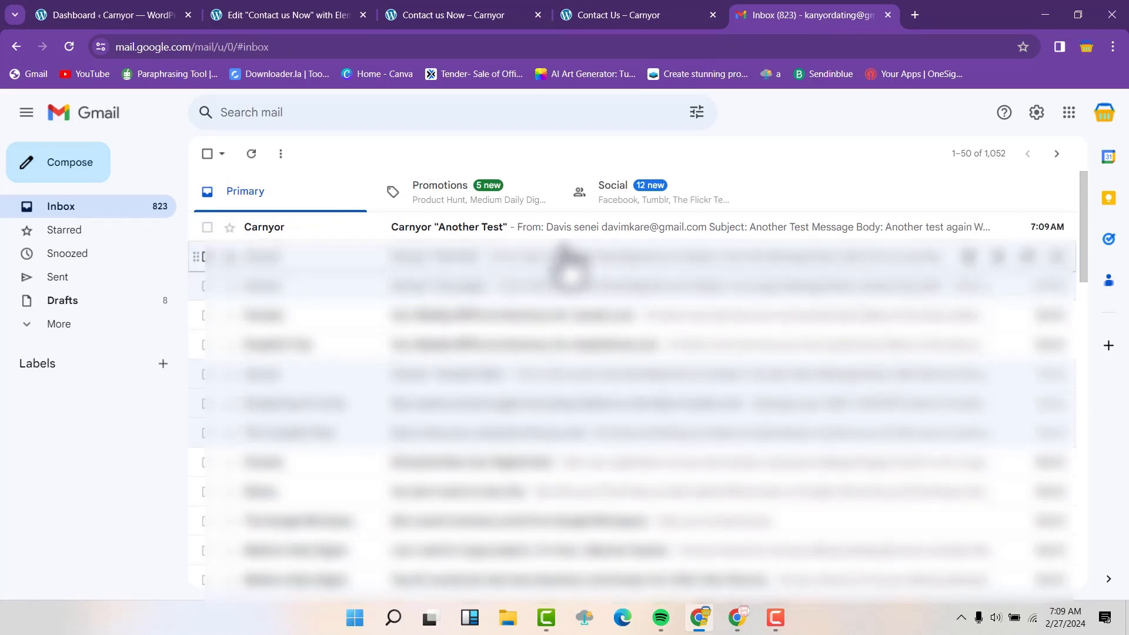
pyautogui.click(572, 233)
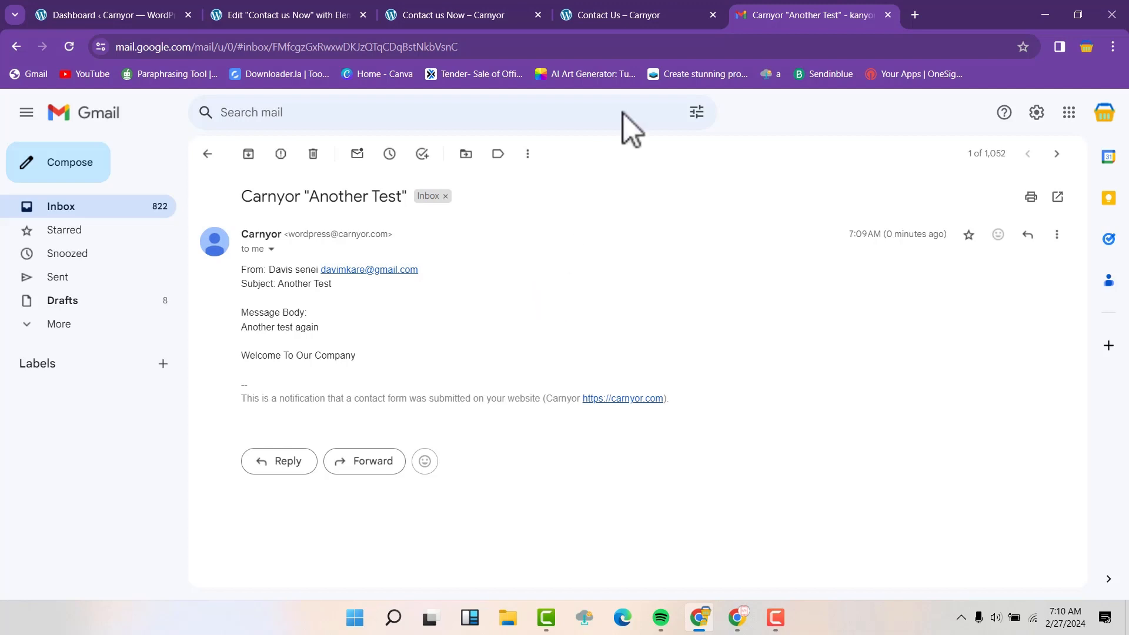
pyautogui.click(643, 15)
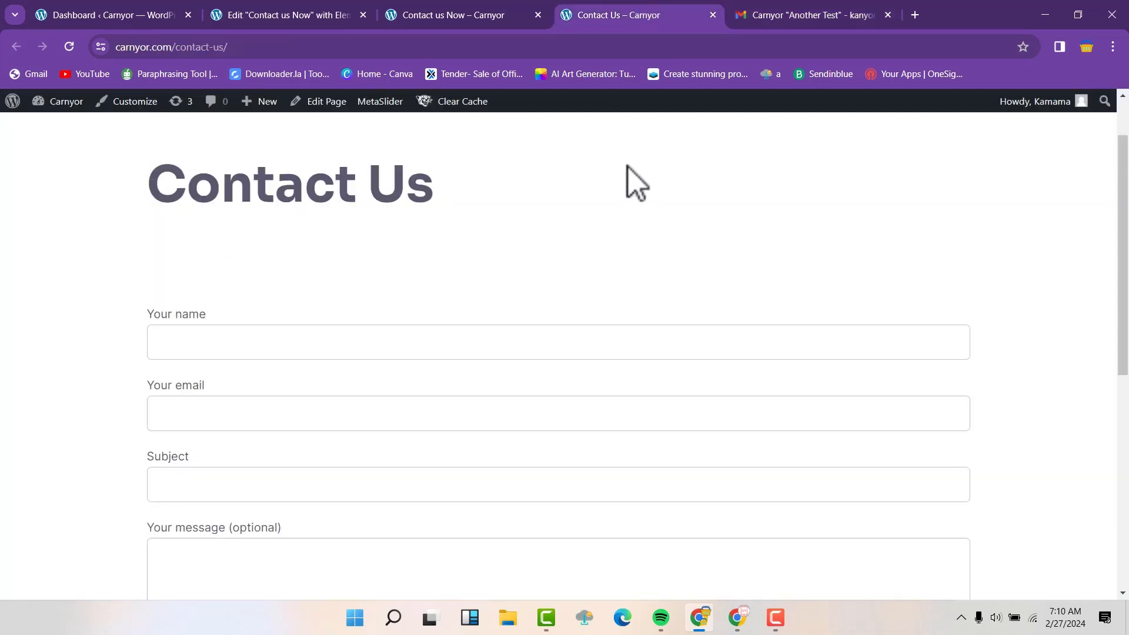